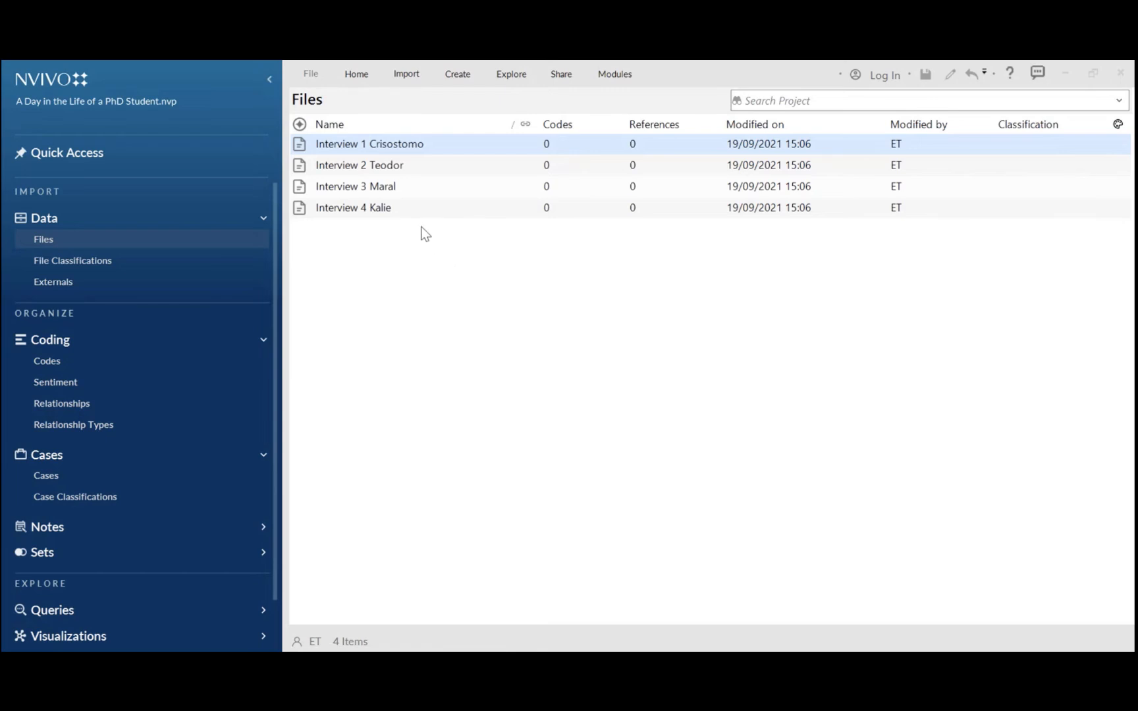
Open Interview 1 Crisostomo and code the phrase 'I try to get up early and to my laptop by 7am' to a new top-level code DAILY ROUTINE
{"action": "double_click", "coordinate": [378, 148]}
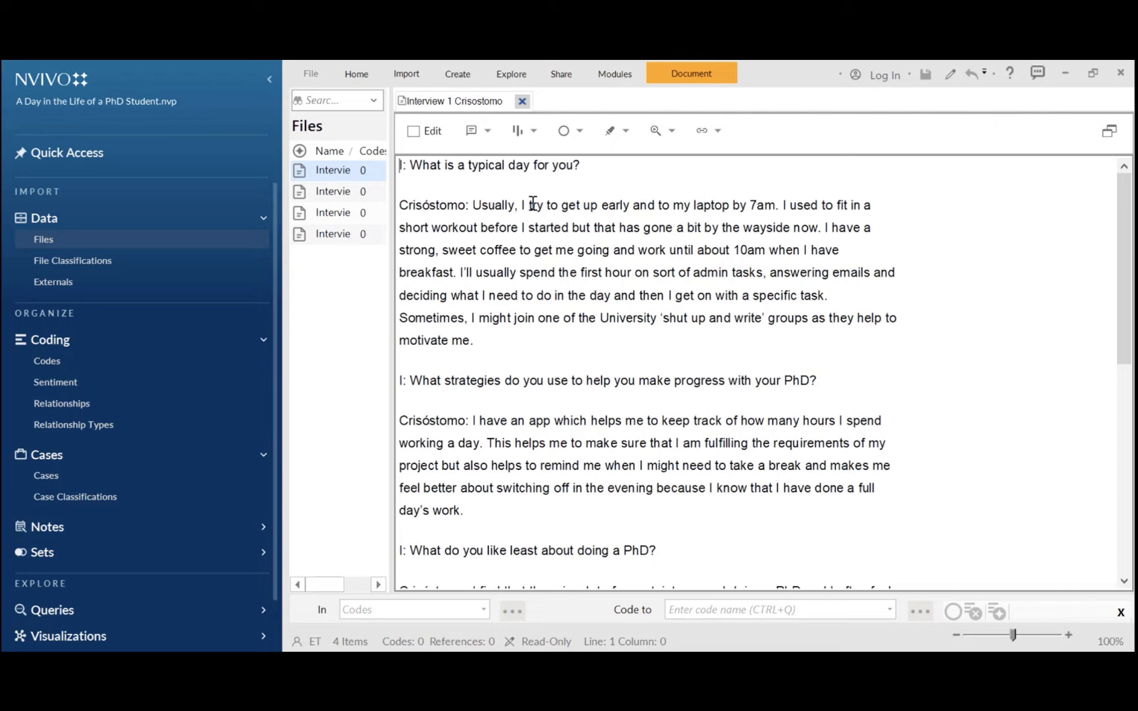
{"action": "left_click_drag", "start_coordinate": [523, 205], "coordinate": [774, 215]}
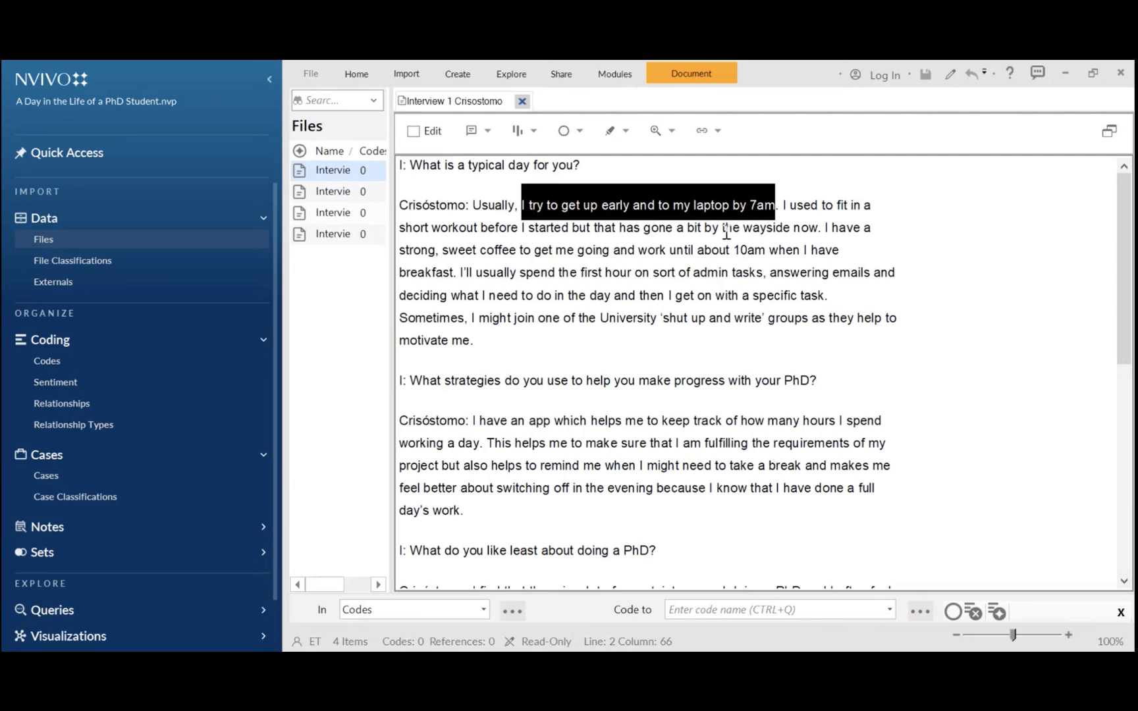
{"action": "left_click", "coordinate": [581, 130]}
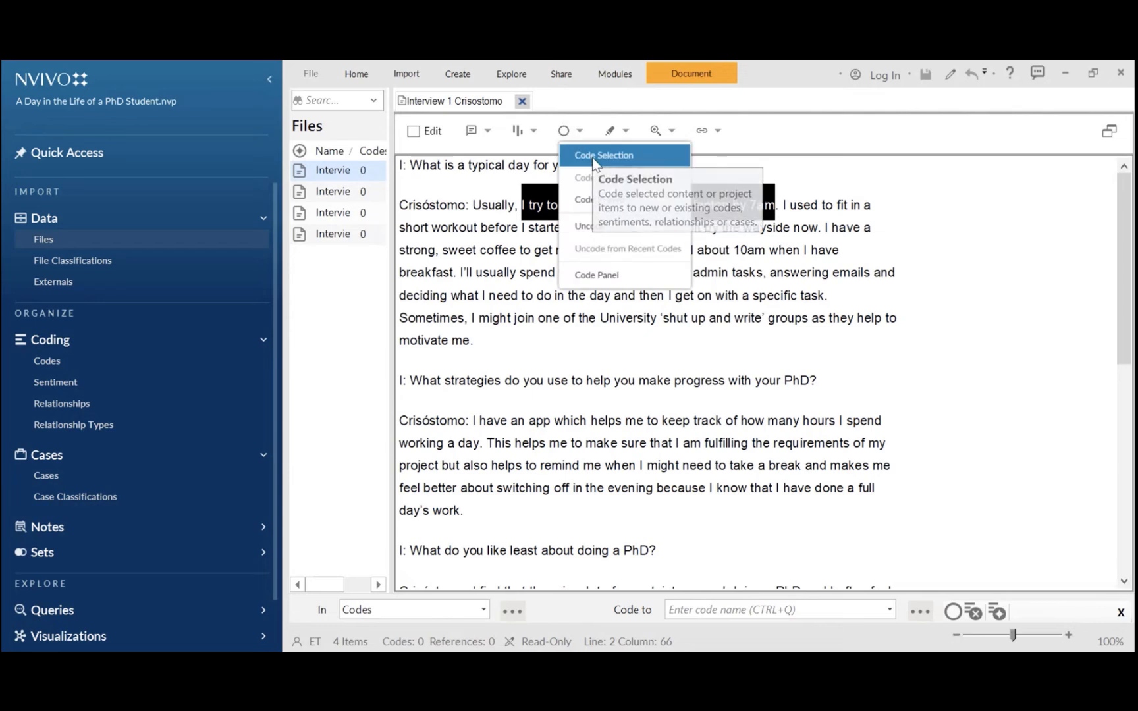
{"action": "left_click", "coordinate": [596, 158]}
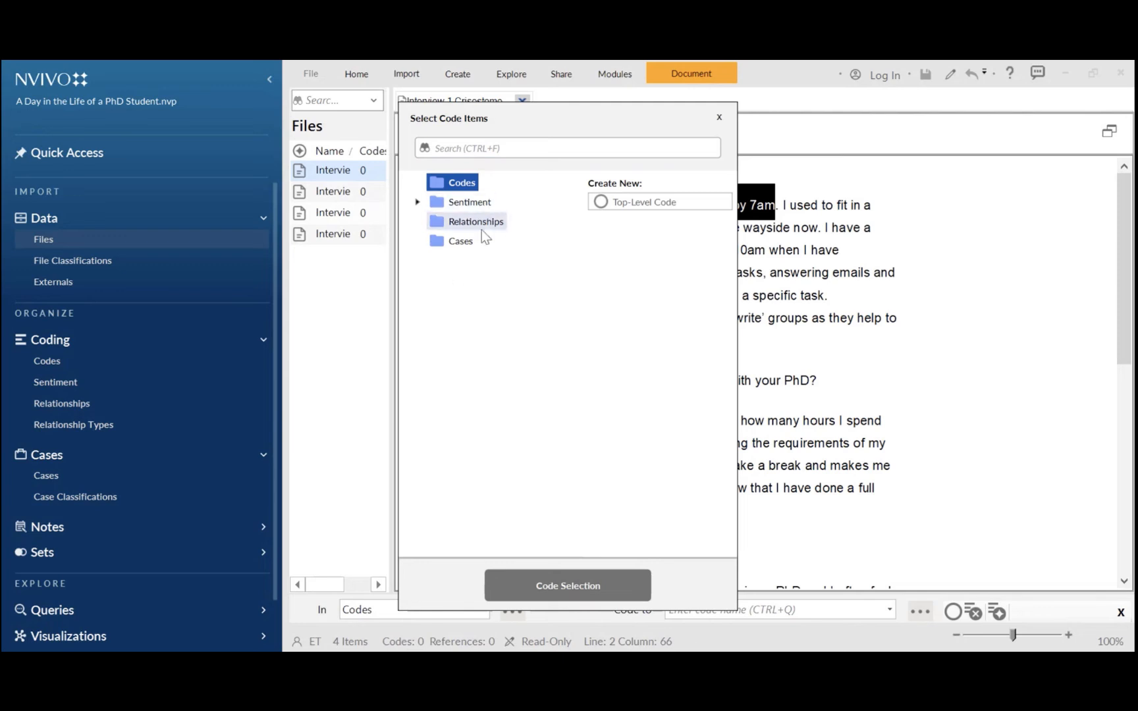
{"action": "left_click", "coordinate": [635, 204]}
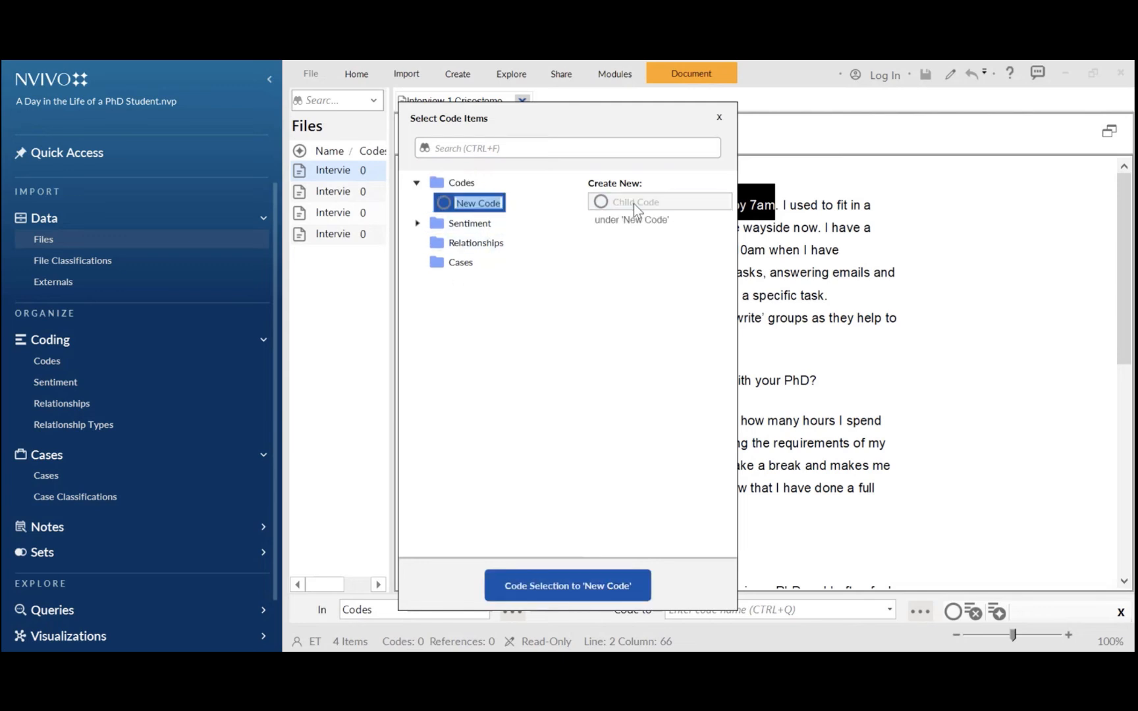
{"action": "type", "text": "D"}
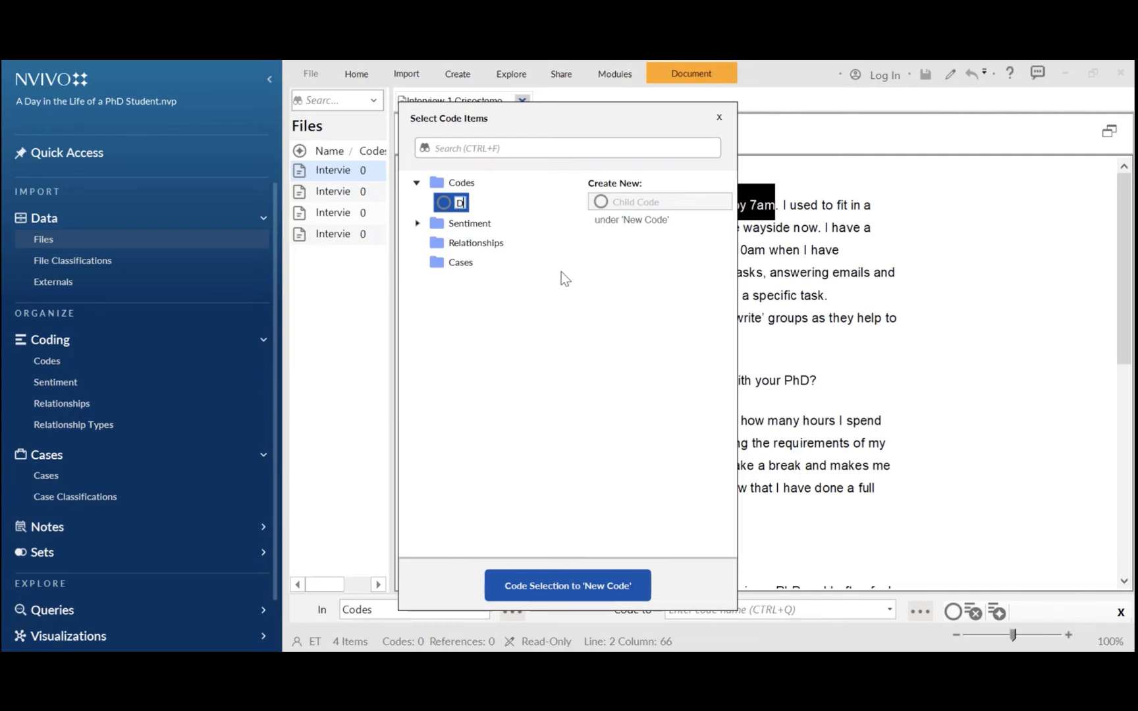
{"action": "type", "text": "AILY ROUTINE"}
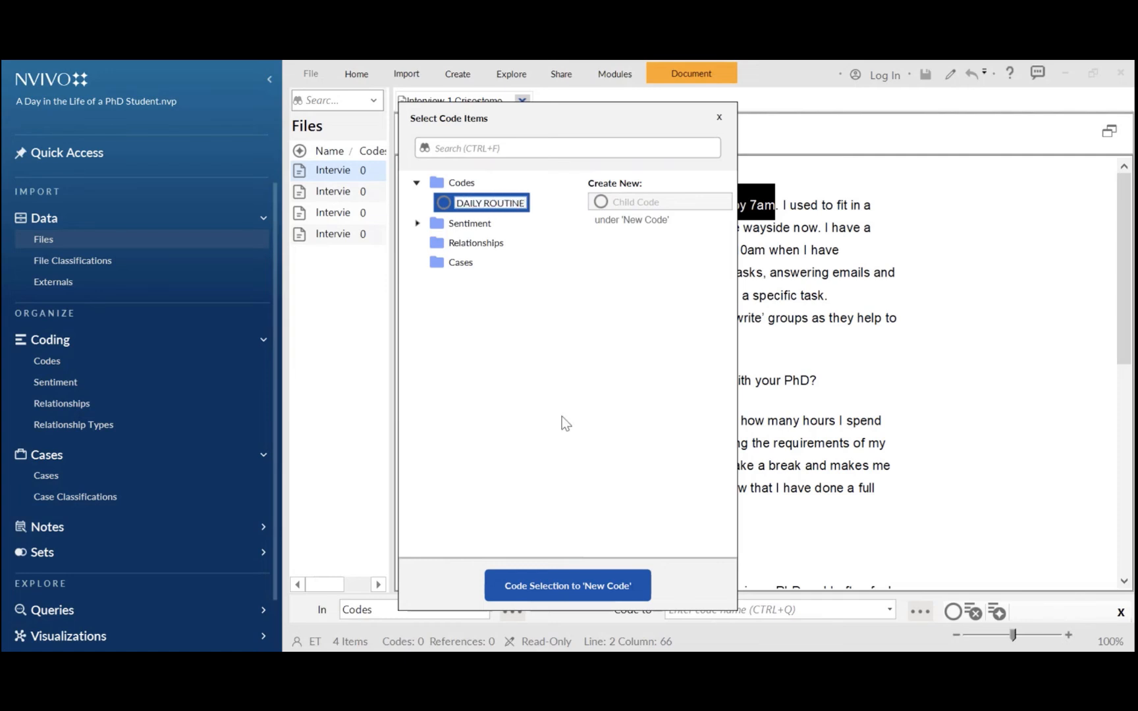
{"action": "left_click", "coordinate": [564, 586]}
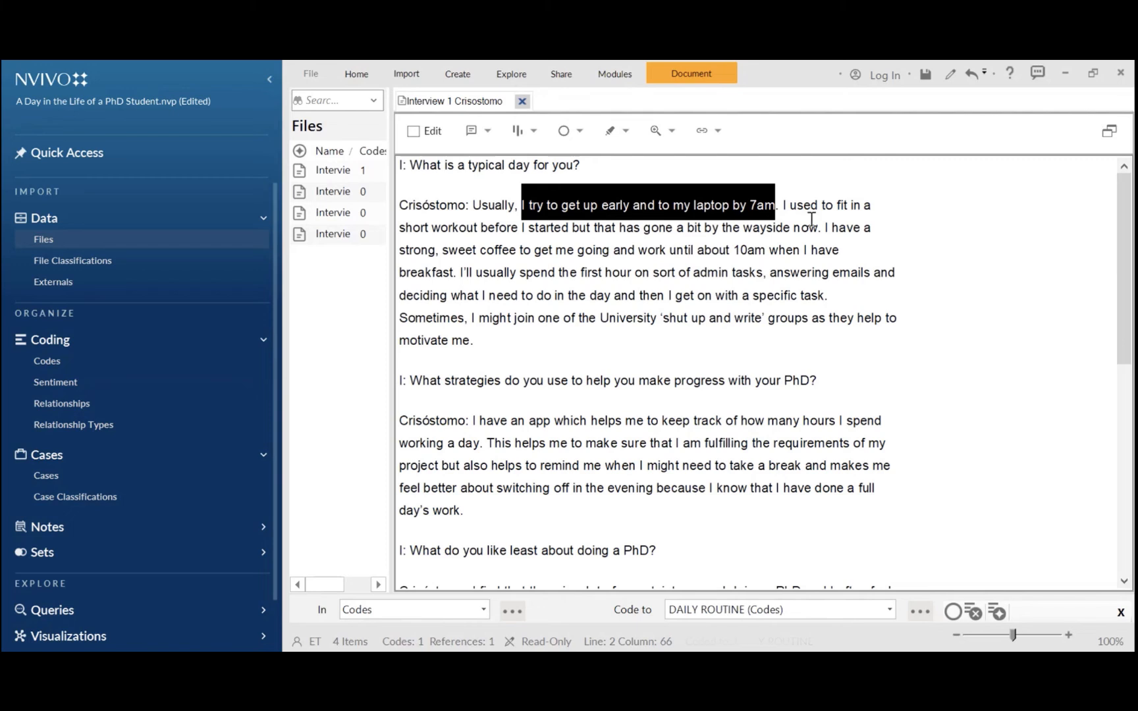
{"action": "left_click", "coordinate": [849, 178]}
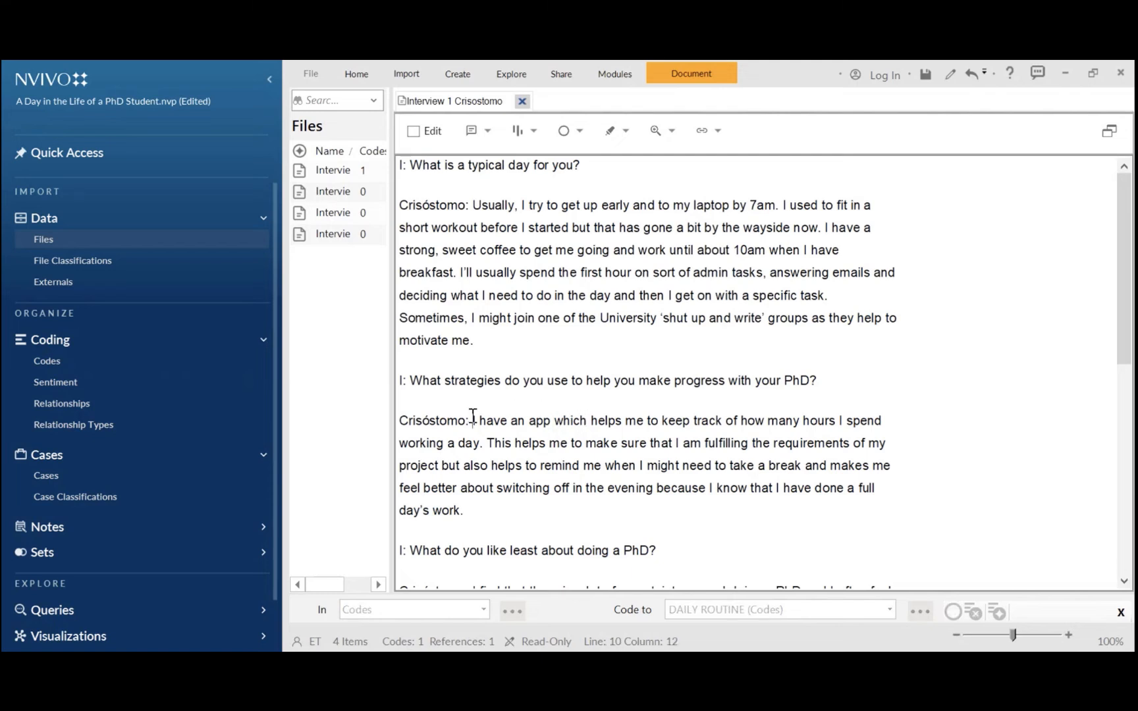
Code the phrase 'I have an app' in the second answer to a new top-level code named STRATEGY
{"action": "left_click_drag", "start_coordinate": [473, 418], "coordinate": [552, 420]}
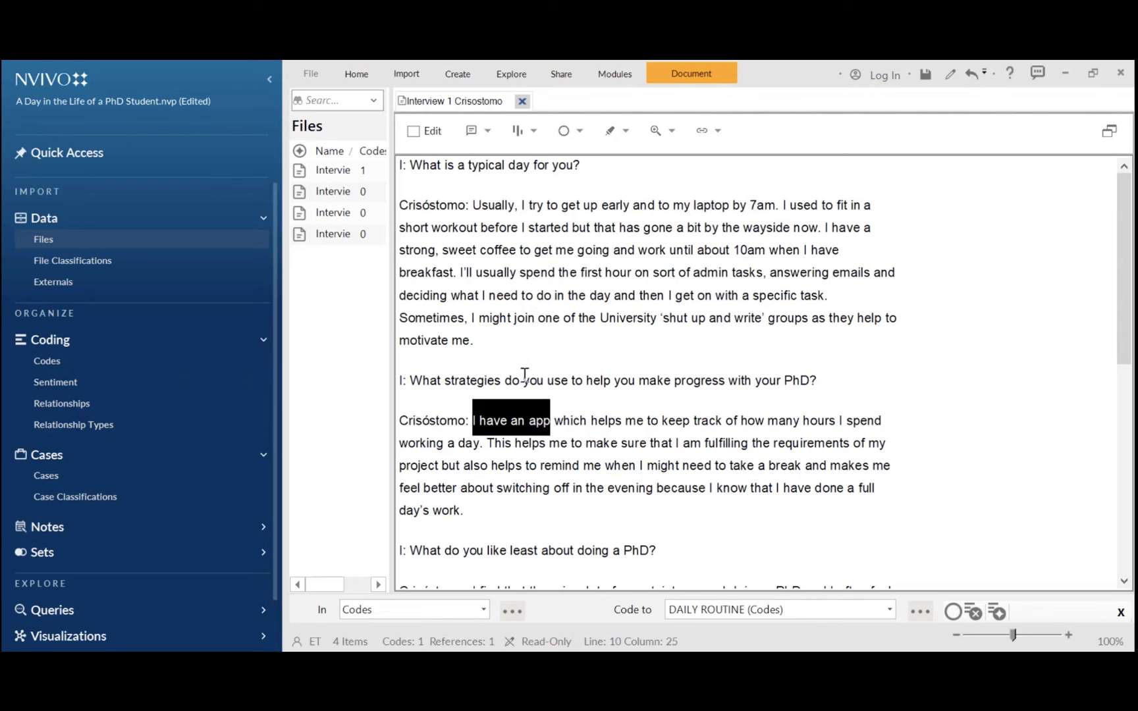
{"action": "right_click", "coordinate": [523, 420]}
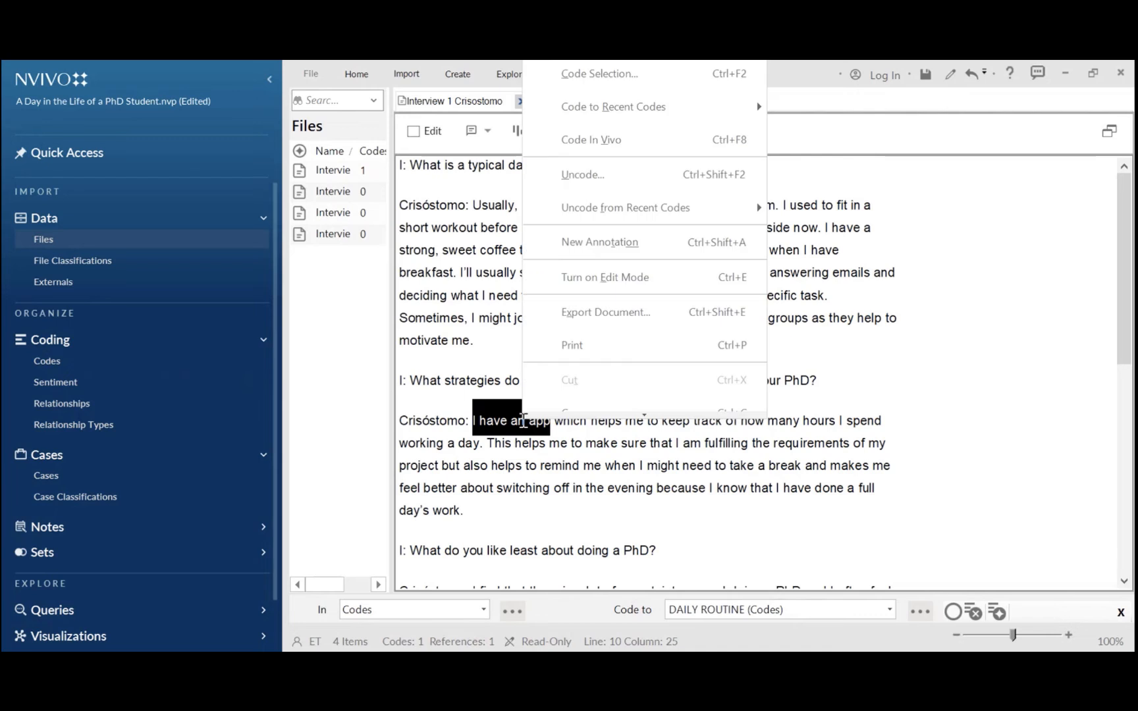
{"action": "left_click", "coordinate": [591, 85]}
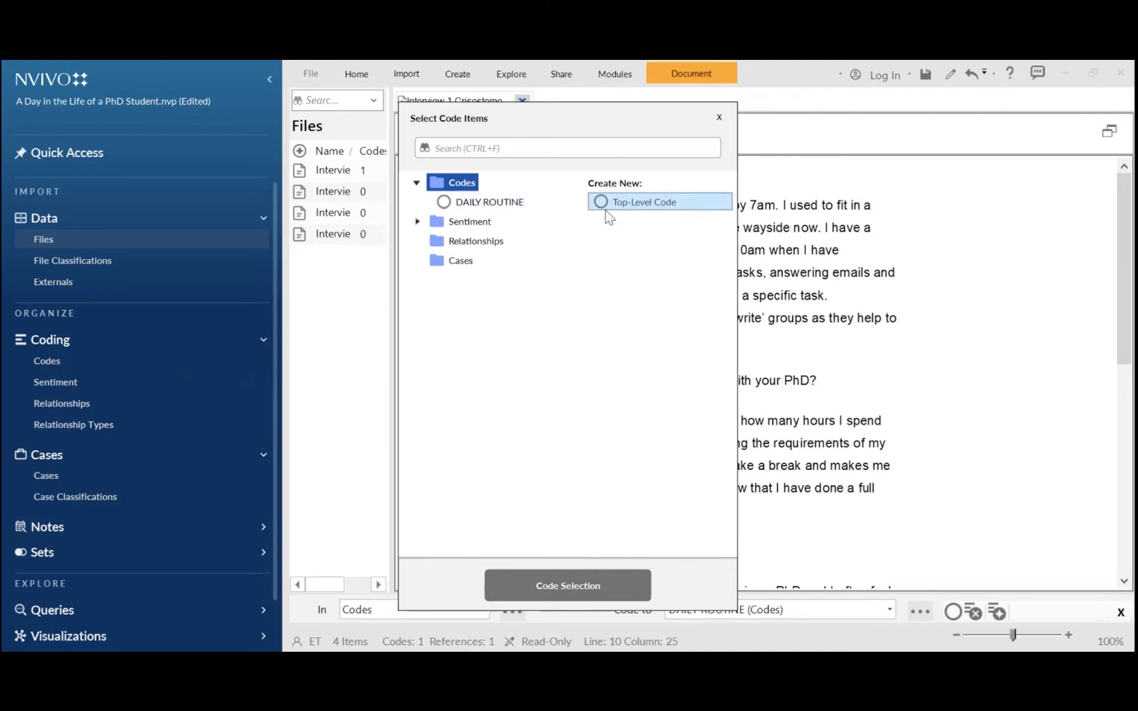
{"action": "left_click", "coordinate": [633, 203]}
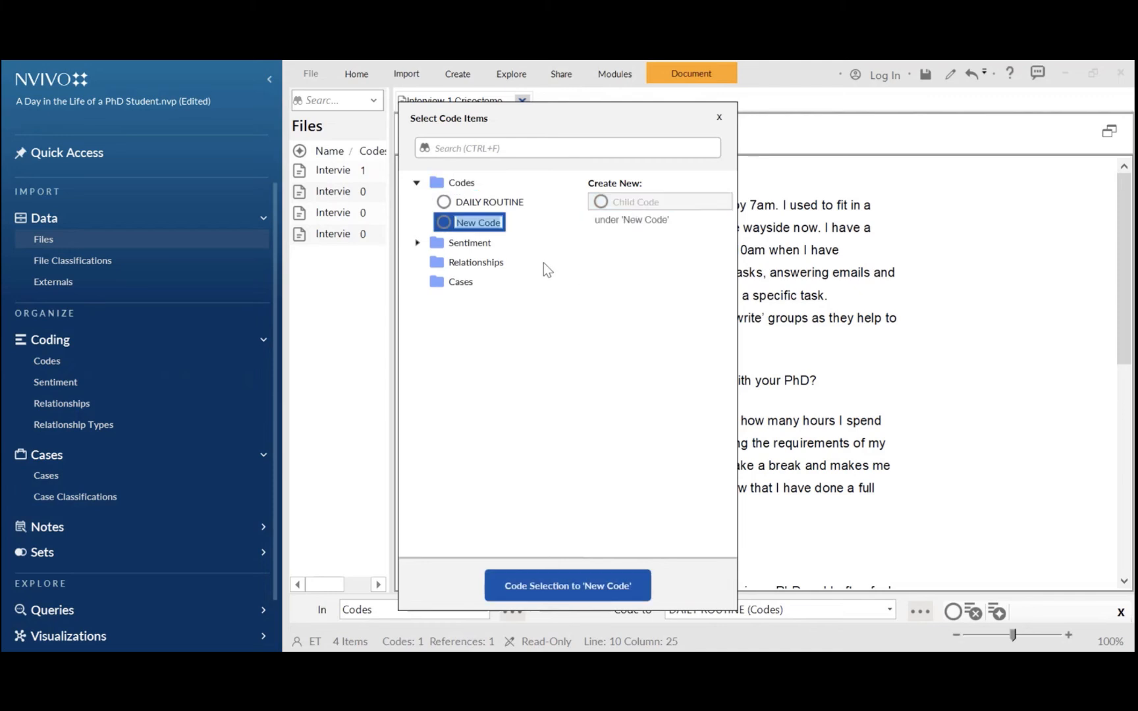
{"action": "type", "text": "S"}
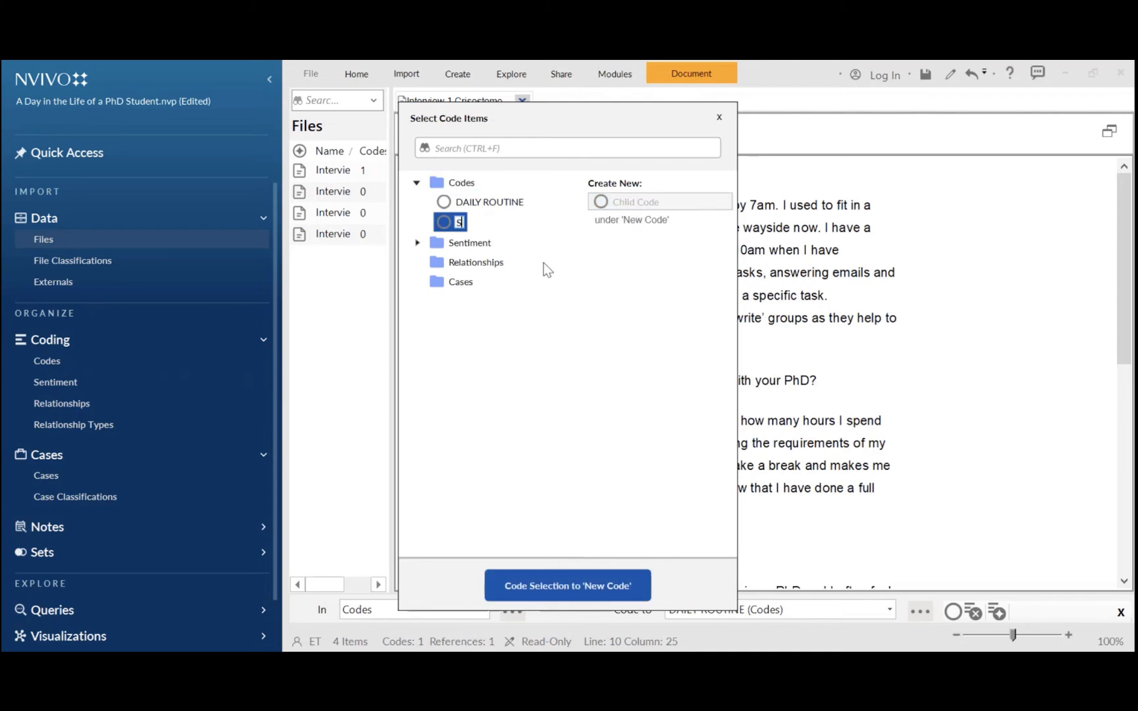
{"action": "type", "text": "TRATEGY"}
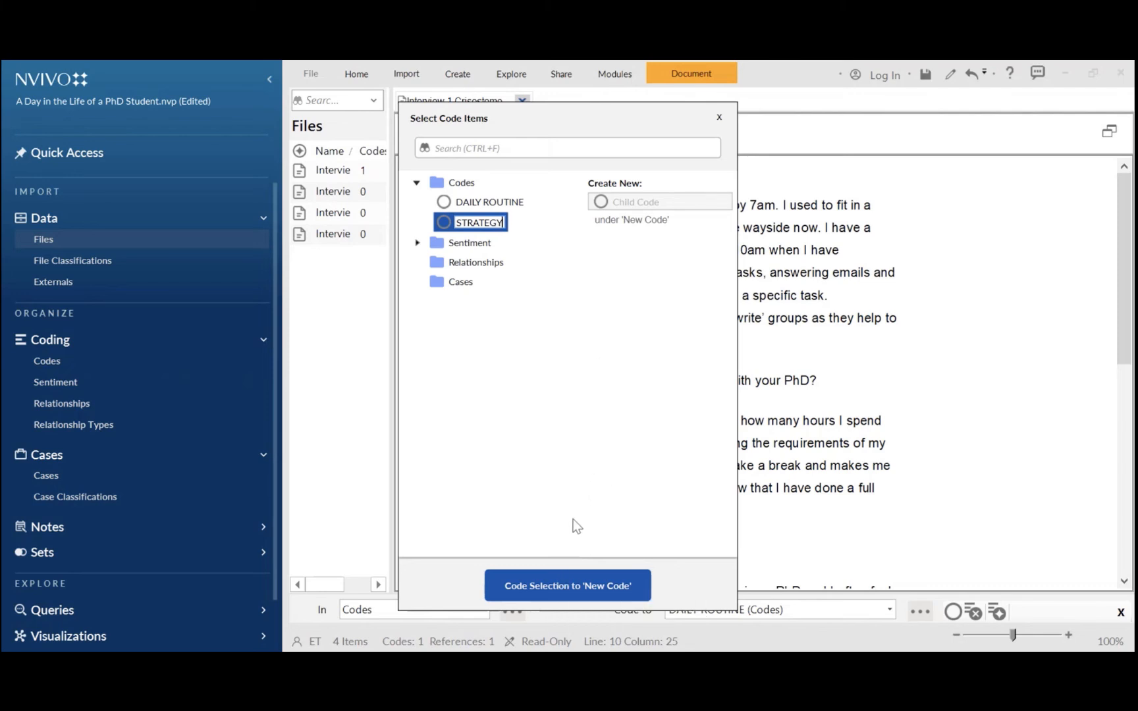
{"action": "key", "text": "Return"}
{"action": "left_click", "coordinate": [568, 586]}
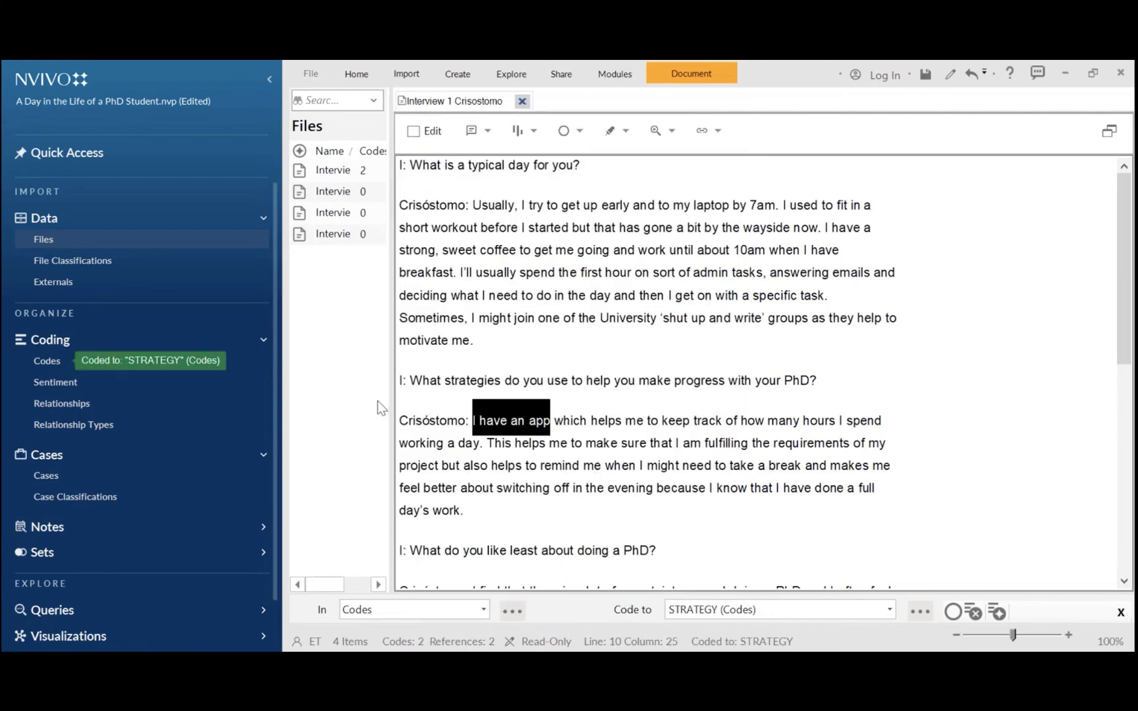
{"action": "left_click", "coordinate": [720, 511]}
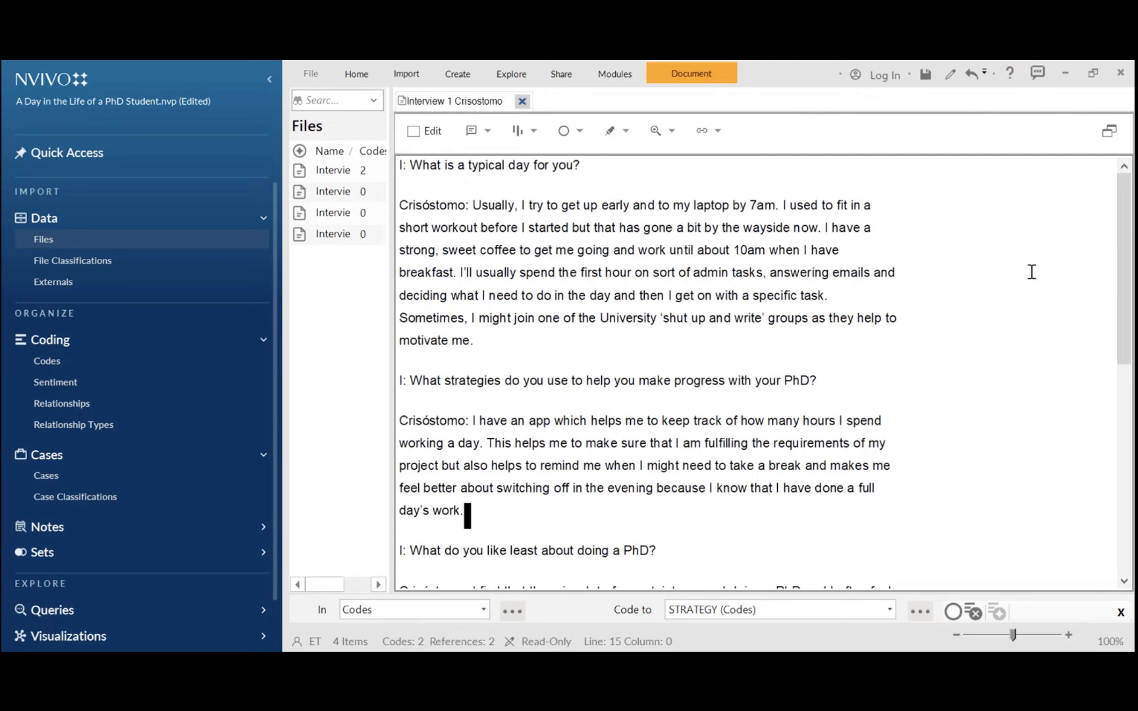
Code the phrase 'I am not doing it right.' in the third answer In Vivo
{"action": "left_click_drag", "start_coordinate": [1123, 285], "coordinate": [1125, 390]}
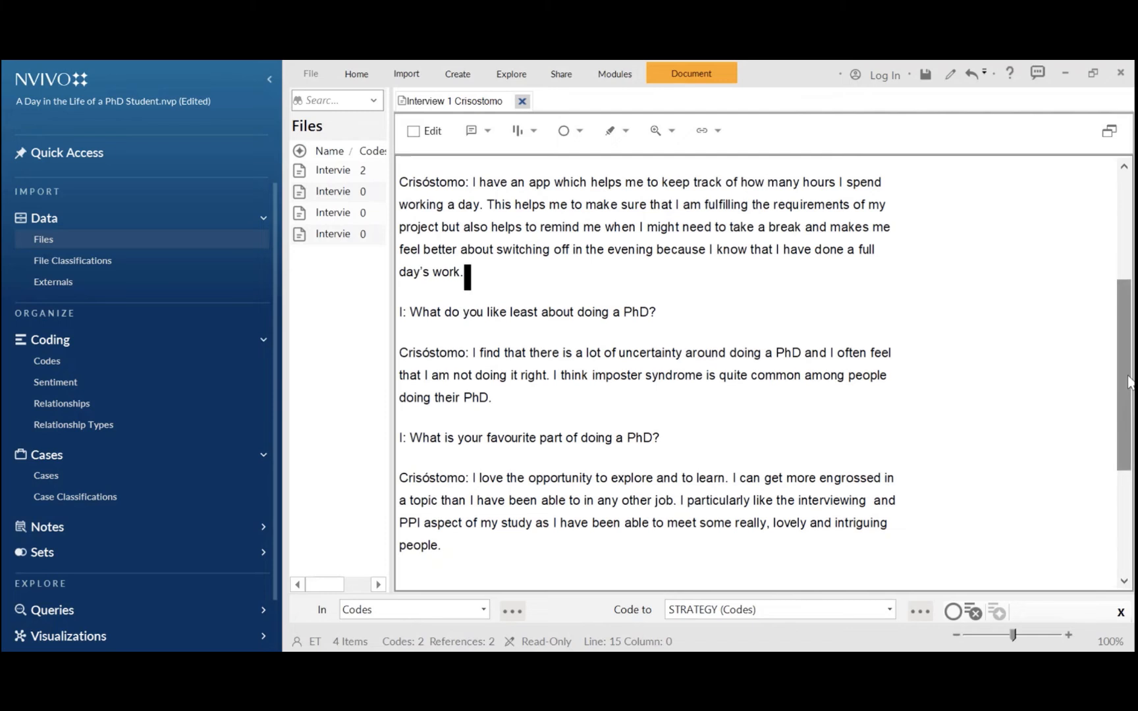
{"action": "scroll", "coordinate": [1128, 383], "scroll_direction": "up", "scroll_amount": 1}
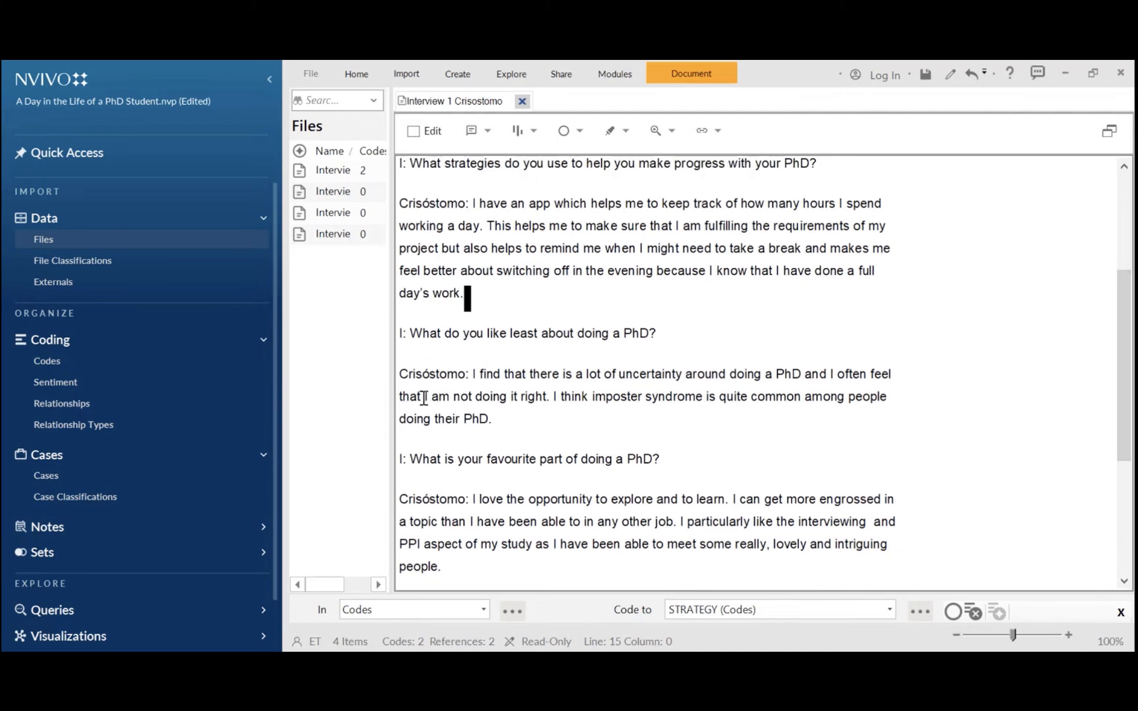
{"action": "left_click_drag", "start_coordinate": [423, 398], "coordinate": [545, 399]}
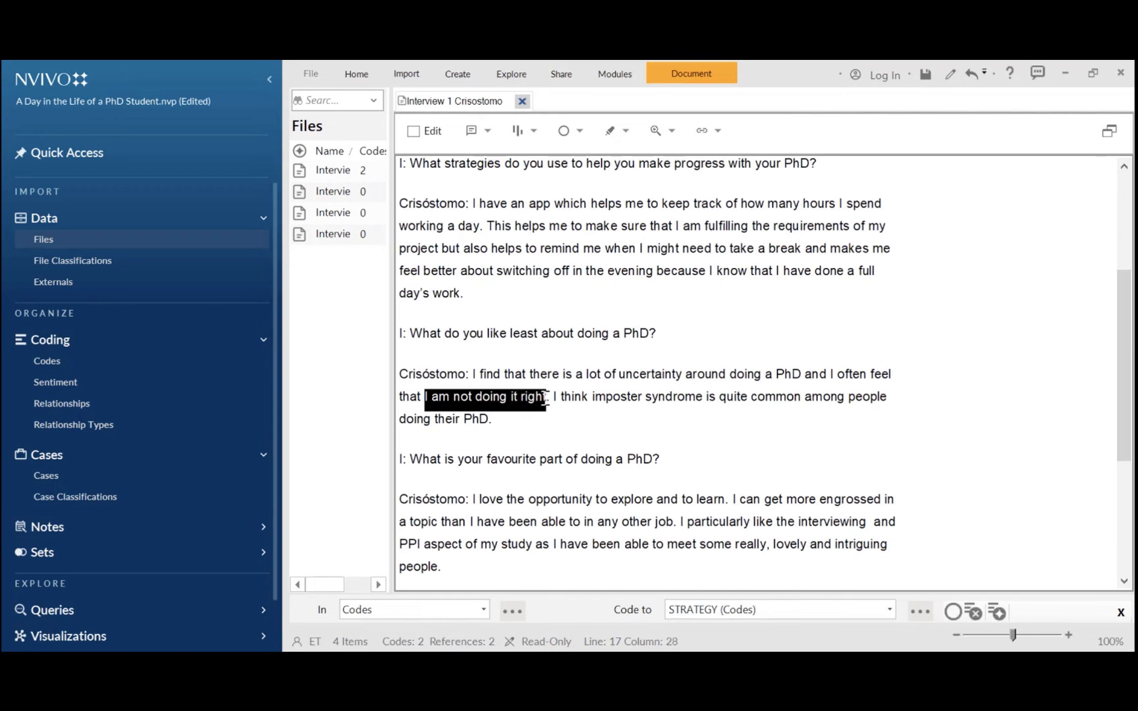
{"action": "left_click", "coordinate": [546, 398]}
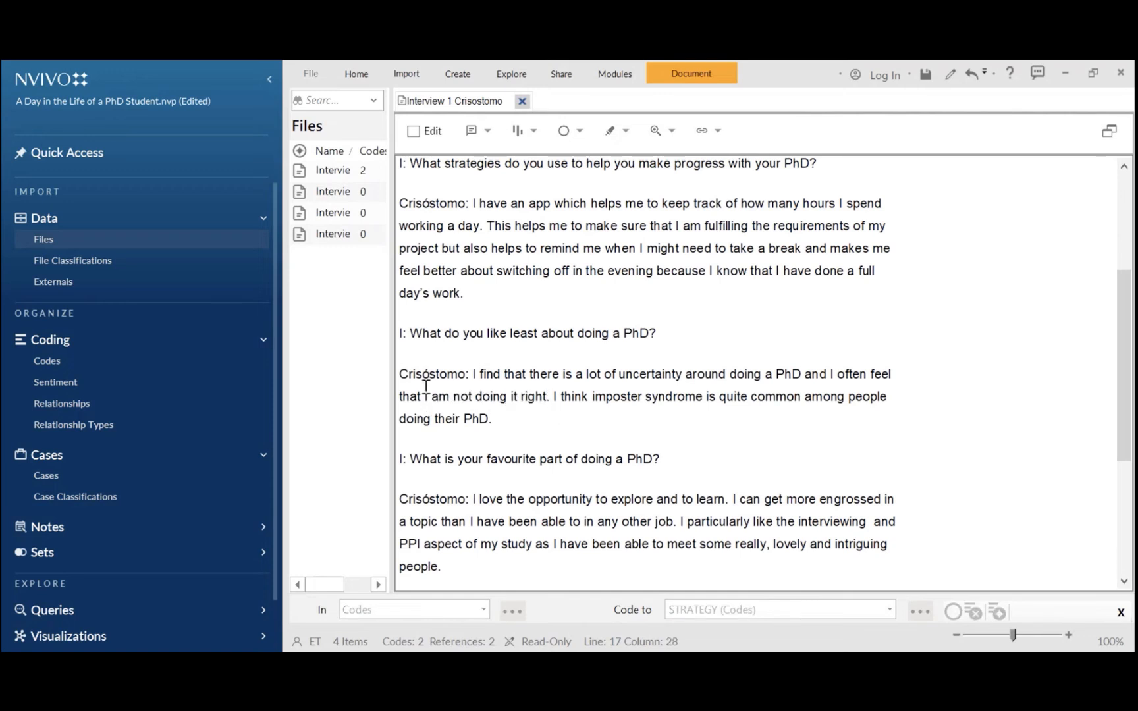
{"action": "left_click_drag", "start_coordinate": [425, 398], "coordinate": [549, 409]}
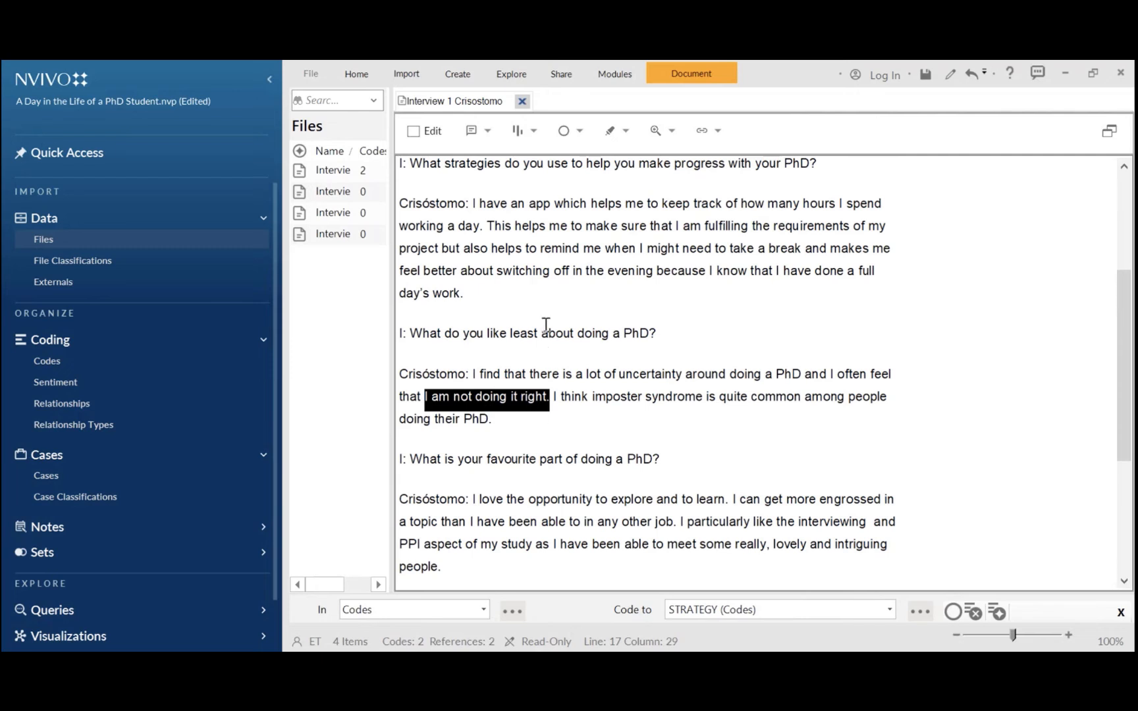
{"action": "left_click", "coordinate": [578, 131]}
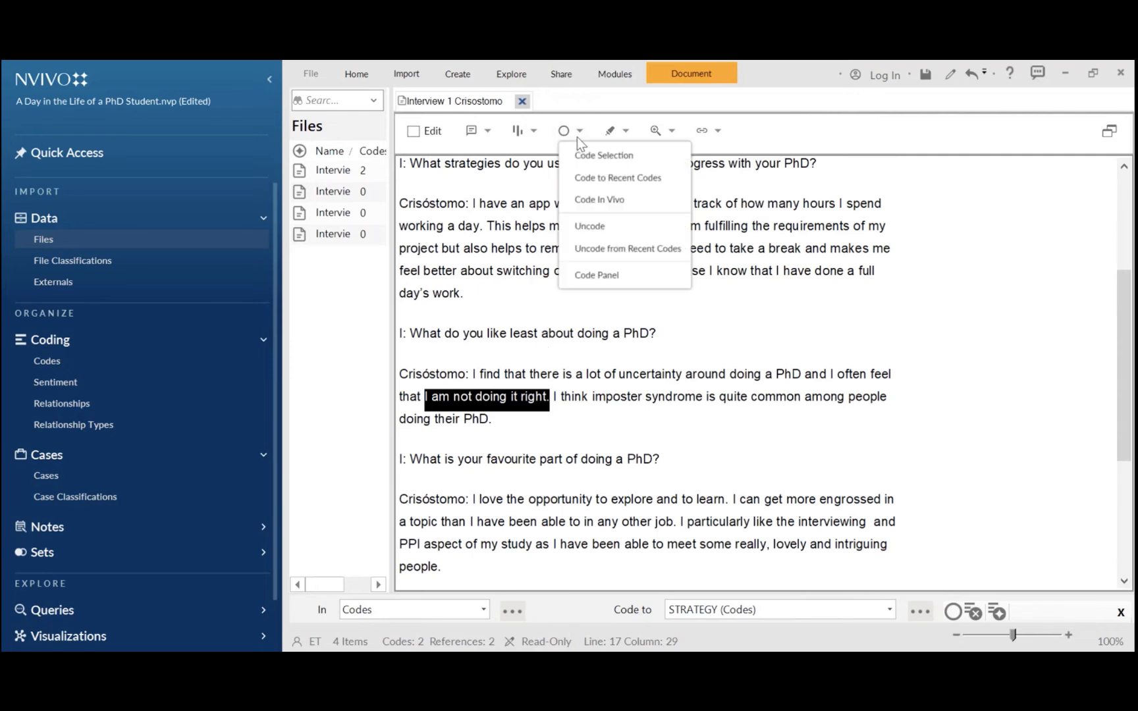
{"action": "left_click", "coordinate": [599, 201]}
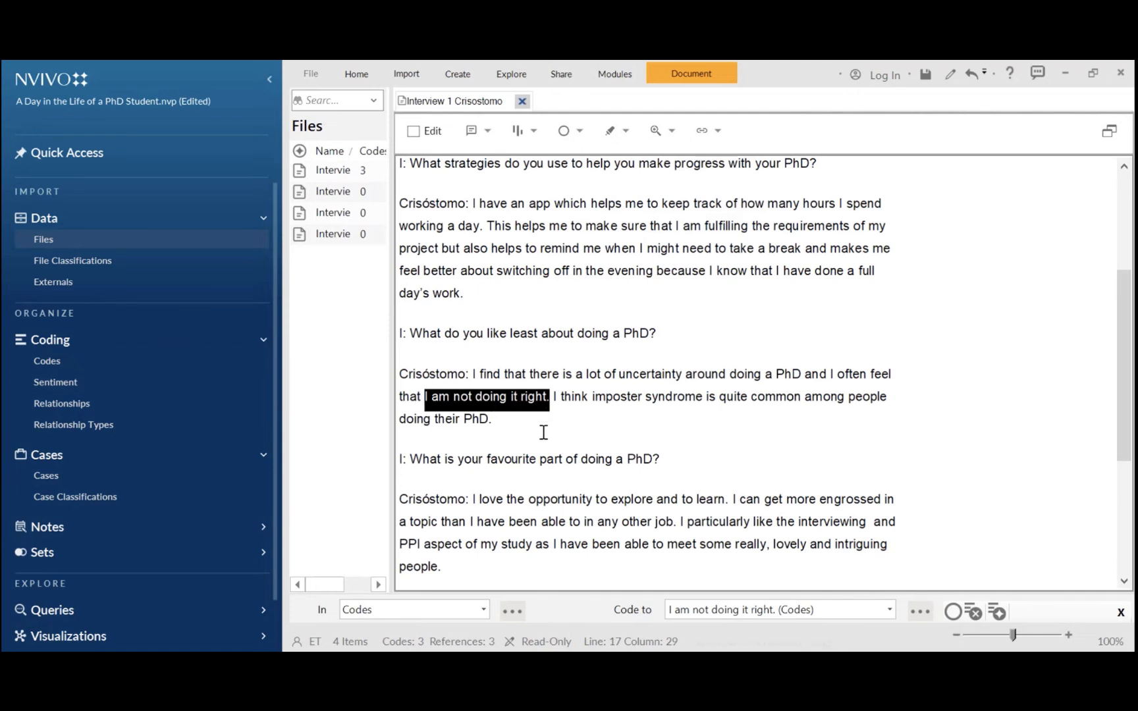
{"action": "left_click", "coordinate": [673, 433]}
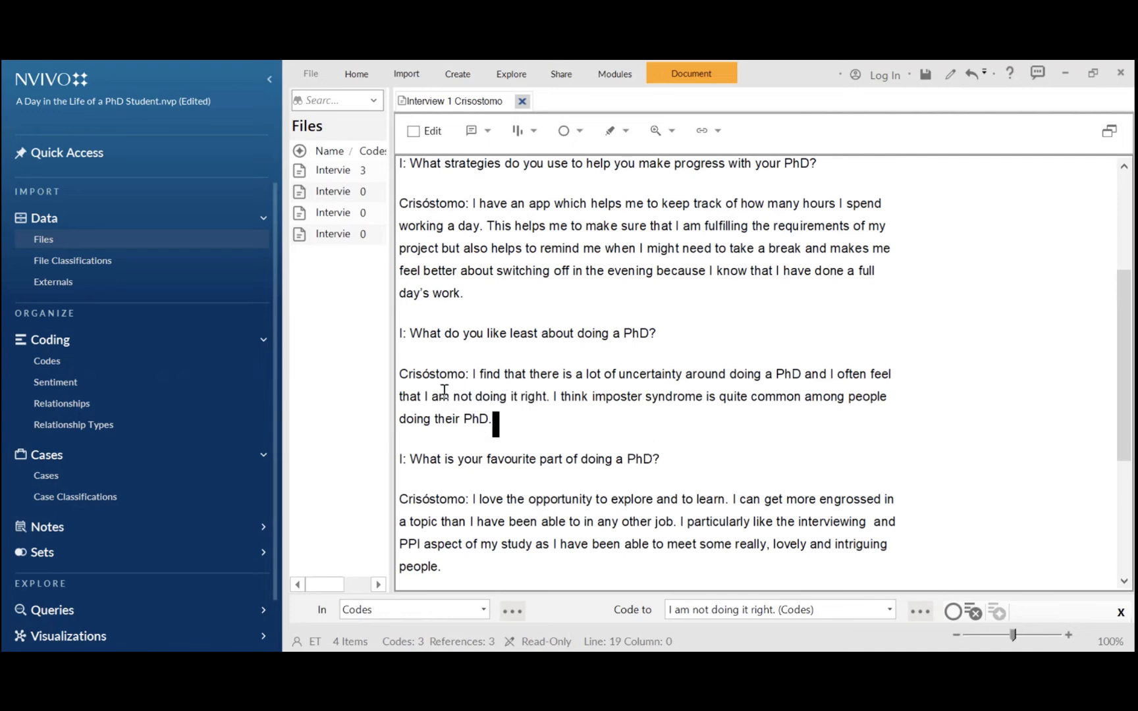
Reselect 'I am not doing it right' and try coding it from the quick coding bar
{"action": "left_click_drag", "start_coordinate": [426, 398], "coordinate": [546, 414]}
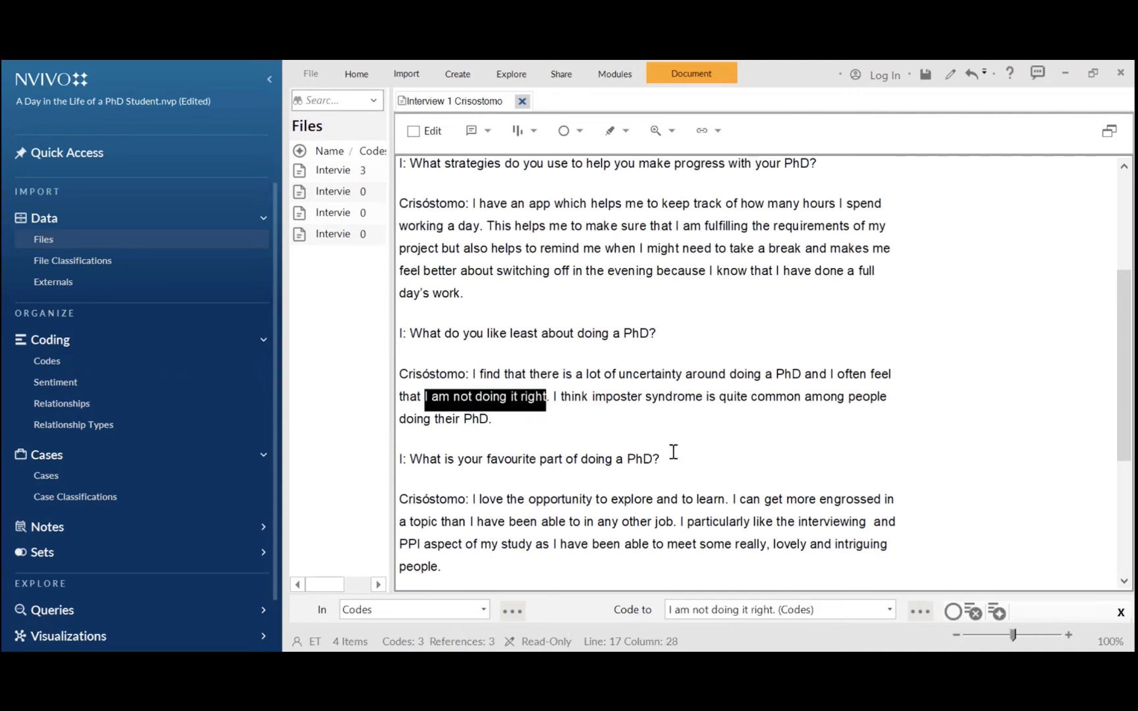
{"action": "left_click", "coordinate": [998, 614]}
{"action": "left_click", "coordinate": [685, 434]}
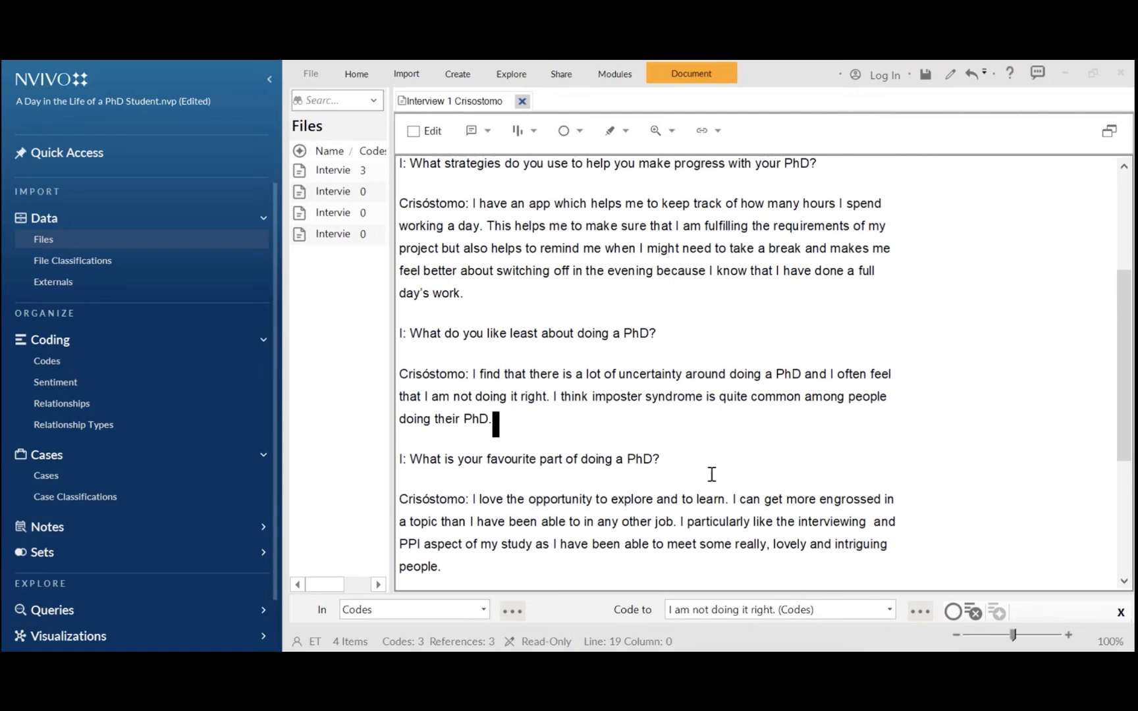
Show coding stripes for selected items, choosing every code in the Codes folder
{"action": "left_click_drag", "start_coordinate": [1128, 390], "coordinate": [1104, 254]}
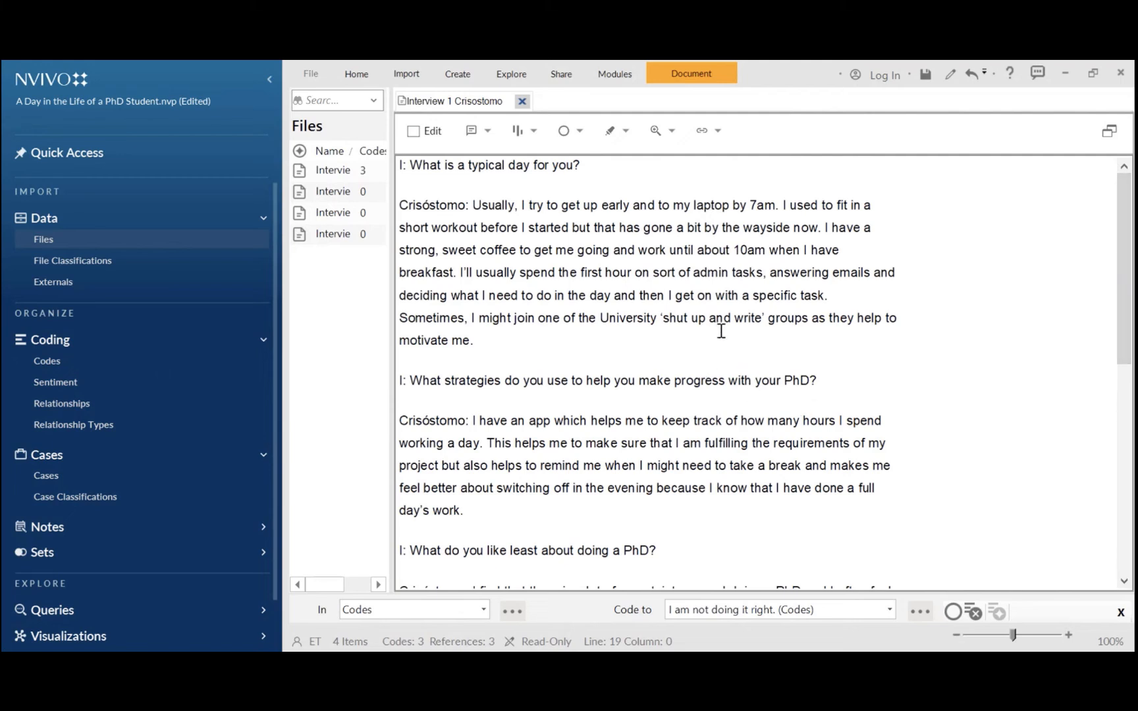
{"action": "left_click", "coordinate": [534, 132]}
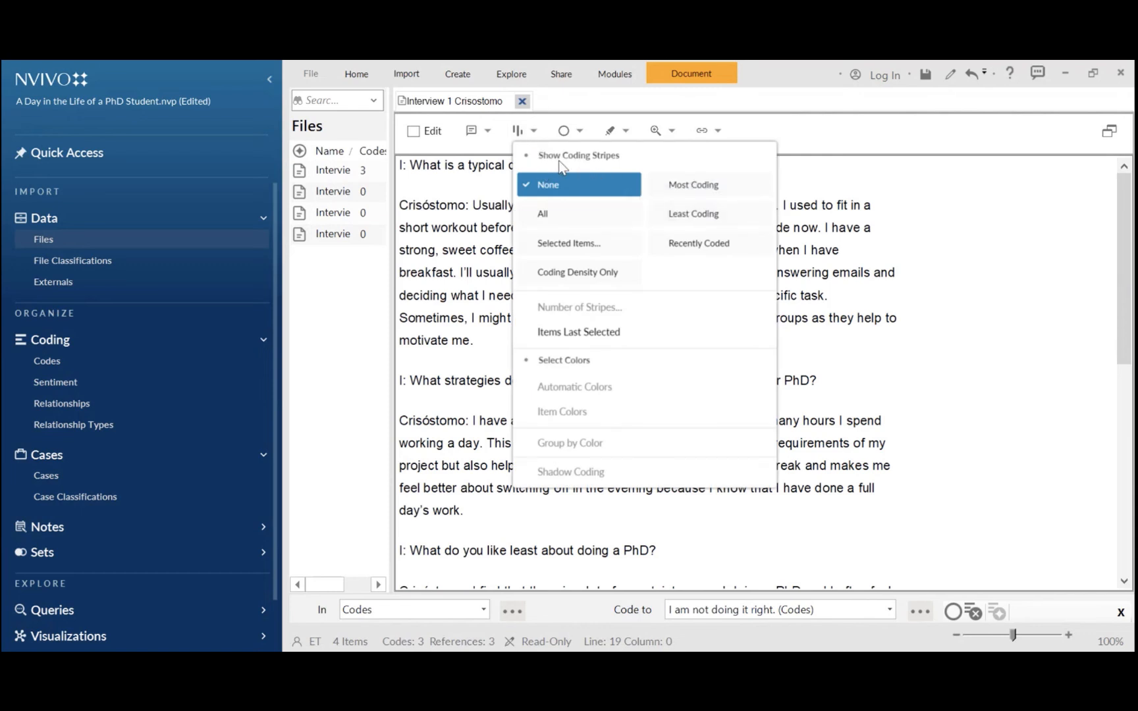
{"action": "left_click", "coordinate": [572, 245]}
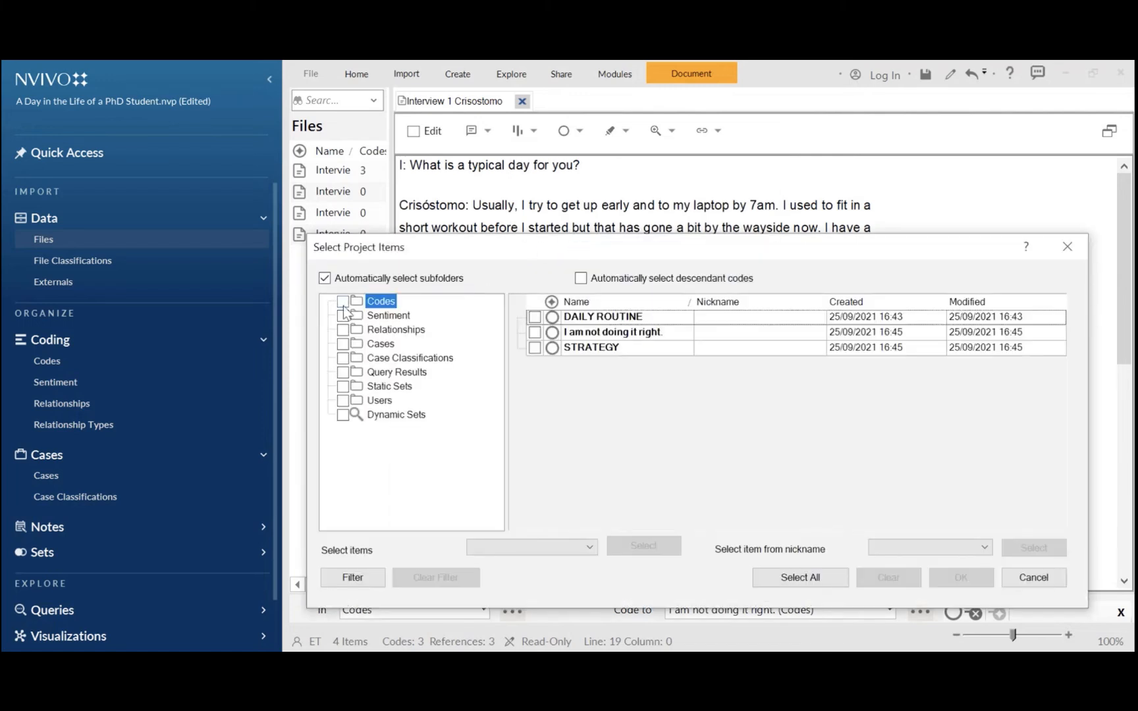
{"action": "left_click", "coordinate": [343, 302]}
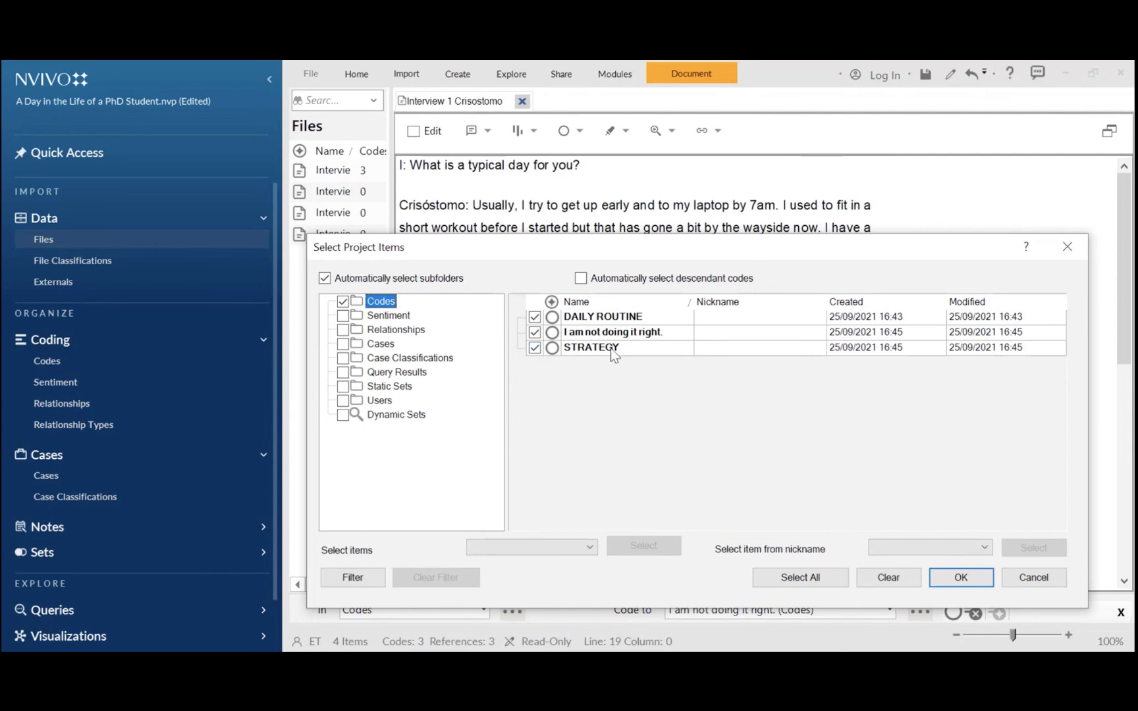
{"action": "left_click", "coordinate": [963, 579]}
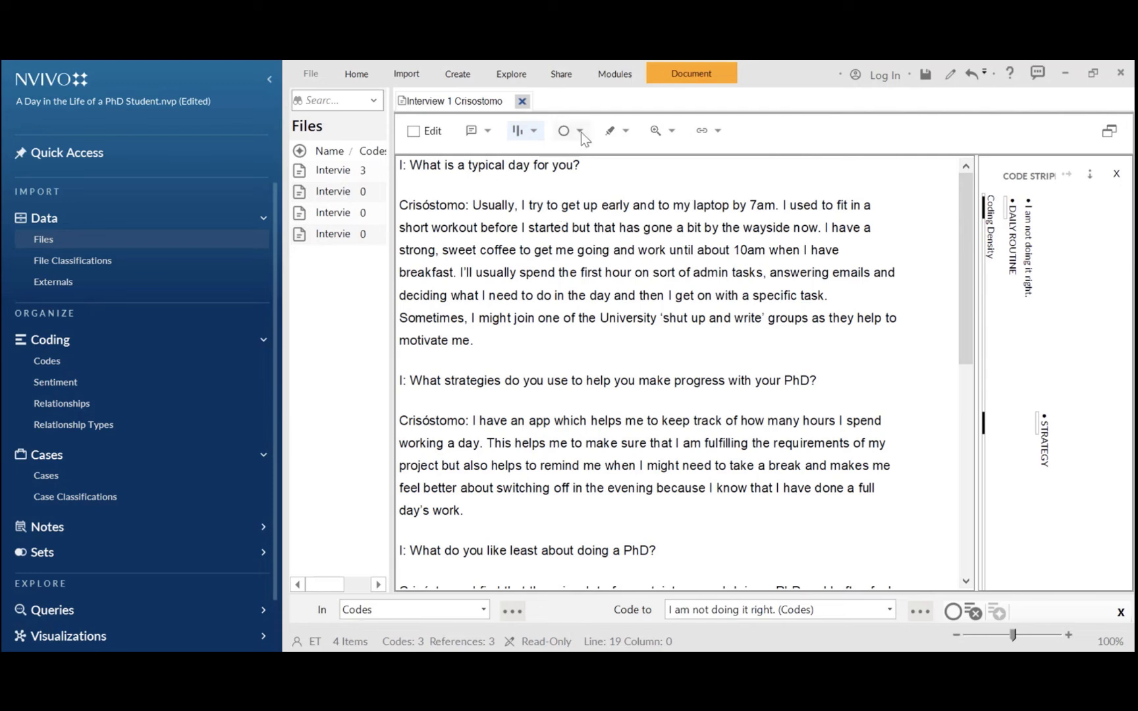
Highlight coding for selected items, choosing every code in the Codes folder
{"action": "left_click", "coordinate": [625, 132]}
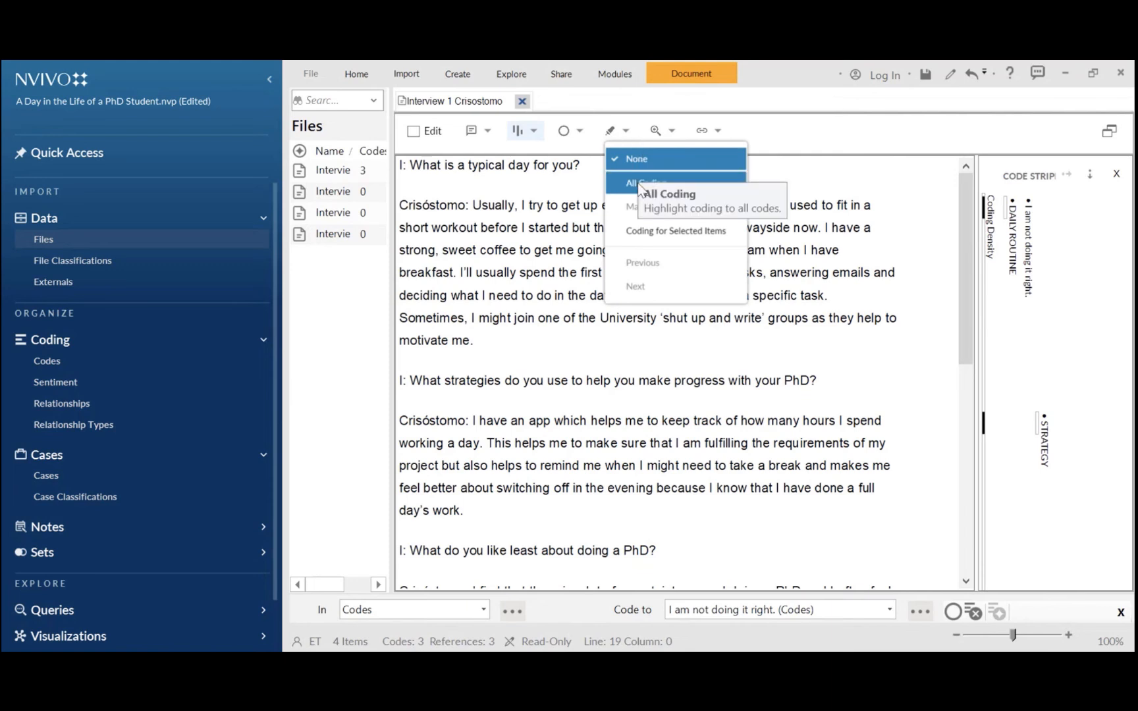
{"action": "left_click", "coordinate": [628, 230]}
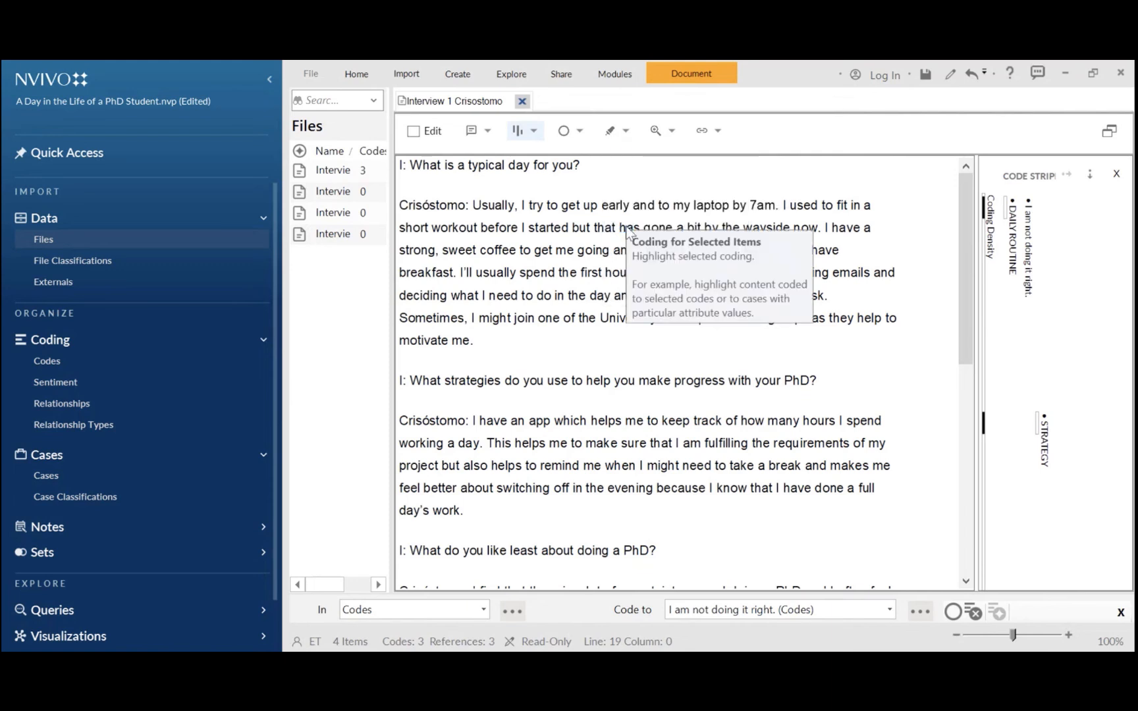
{"action": "left_click", "coordinate": [216, 241]}
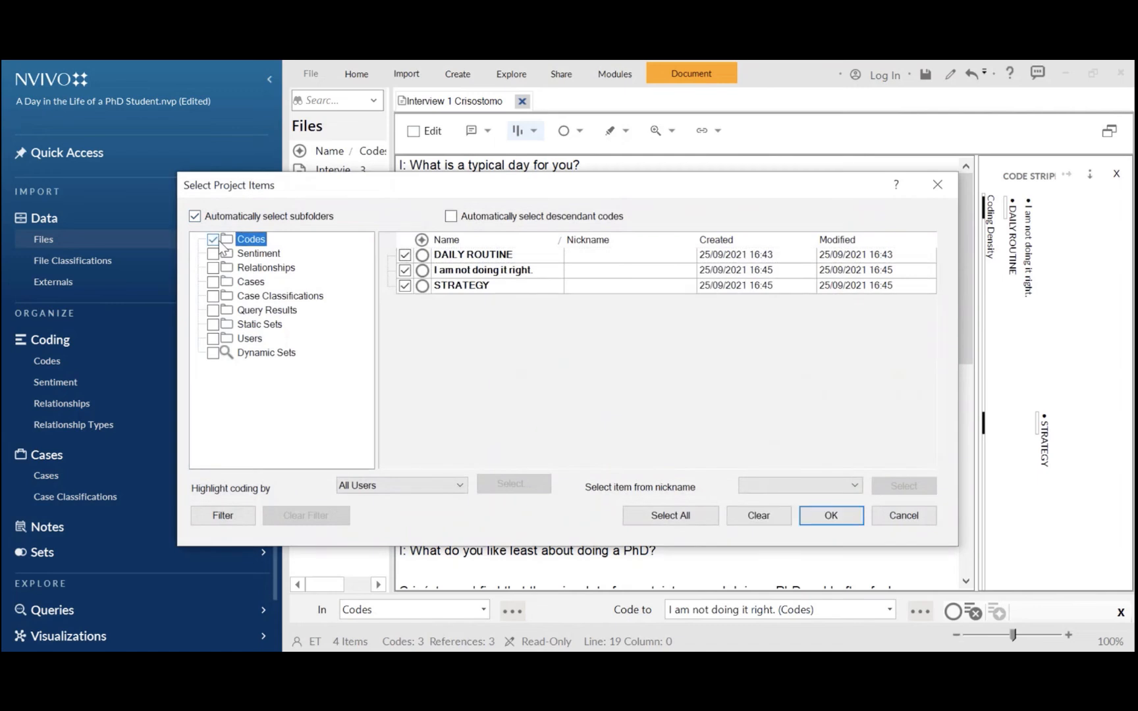
{"action": "left_click", "coordinate": [832, 515]}
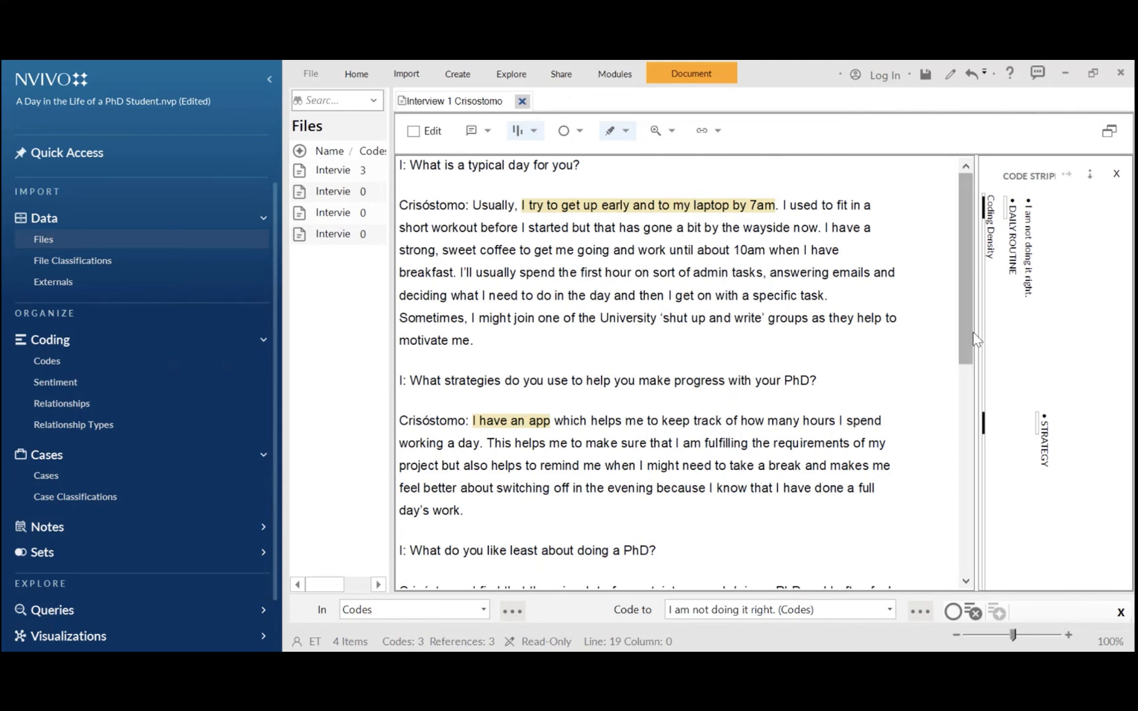
Open the Codes list and widen its pane beside the interview
{"action": "left_click_drag", "start_coordinate": [973, 332], "coordinate": [964, 308]}
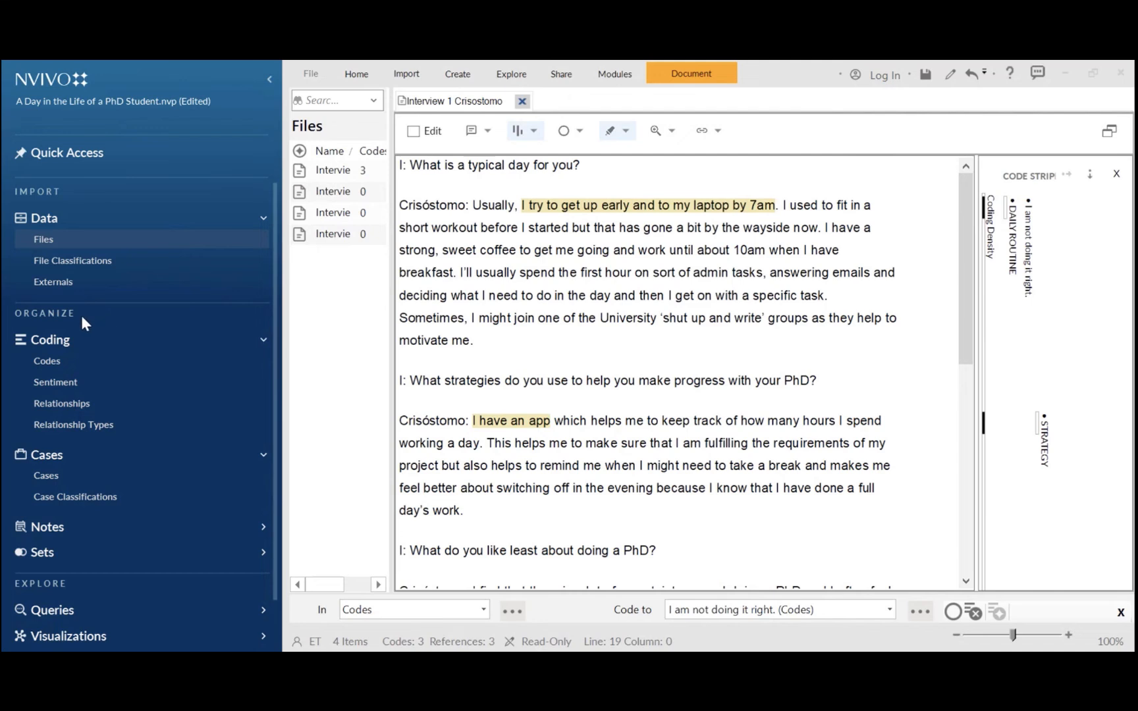
{"action": "left_click", "coordinate": [46, 362]}
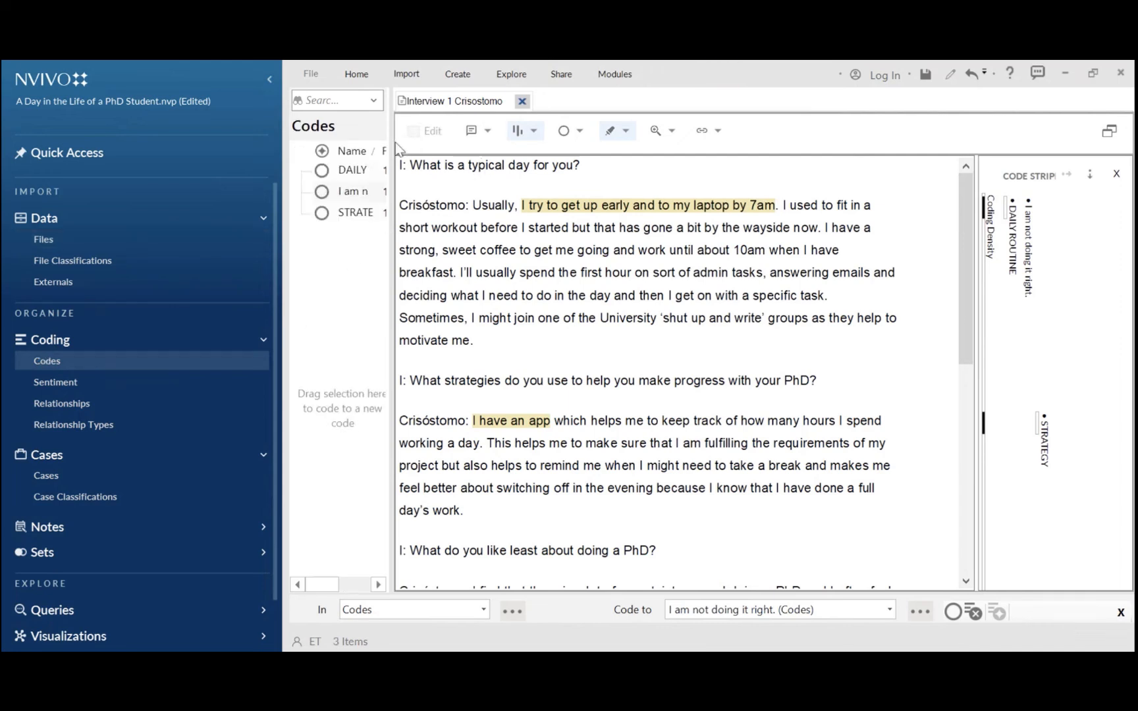
{"action": "left_click_drag", "start_coordinate": [392, 143], "coordinate": [569, 147]}
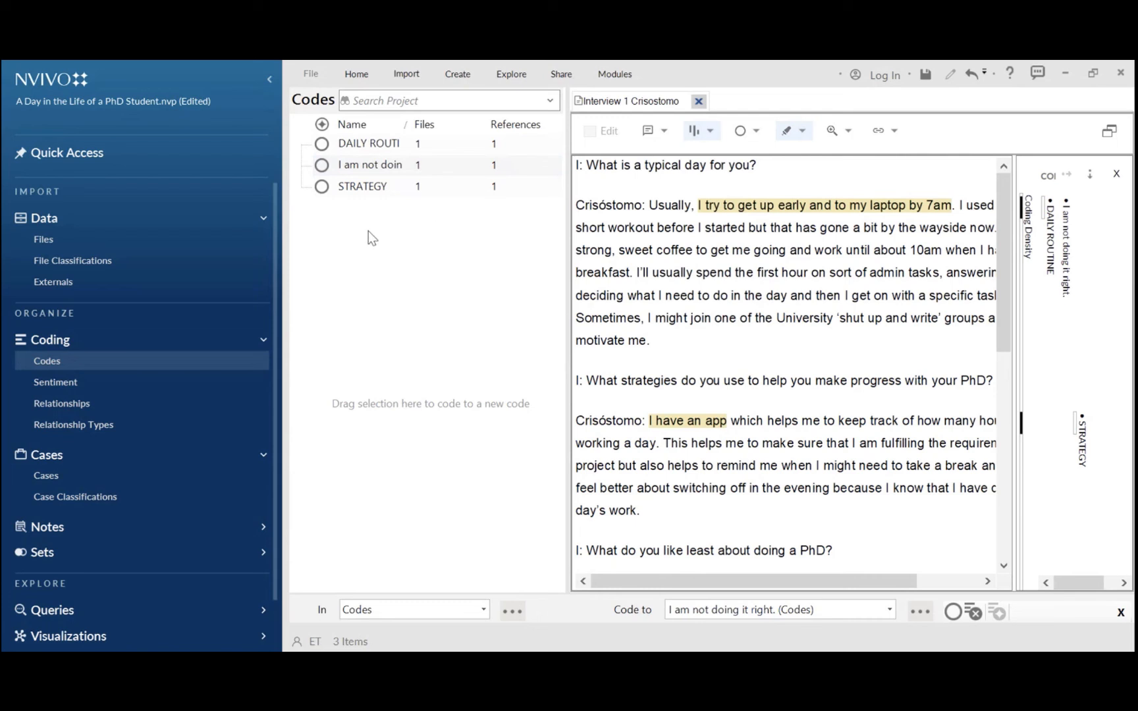
Create a new code named TASKS with the description 'Task of a person doing a PhD'
{"action": "left_click", "coordinate": [458, 73]}
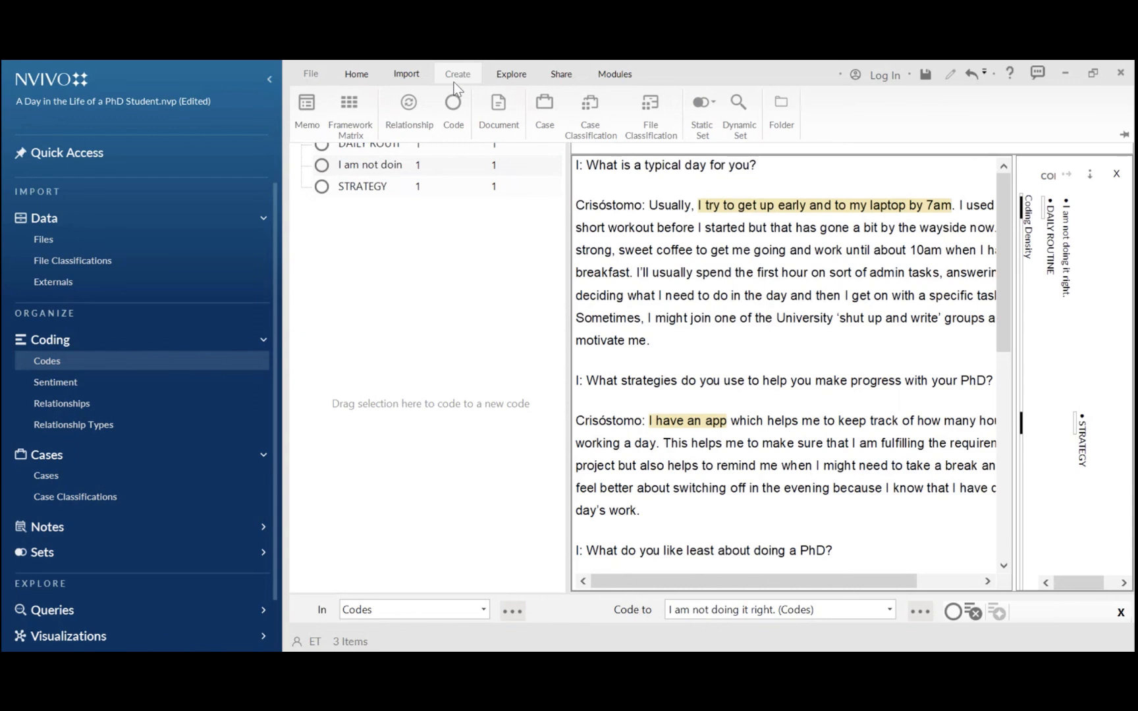
{"action": "left_click", "coordinate": [452, 115]}
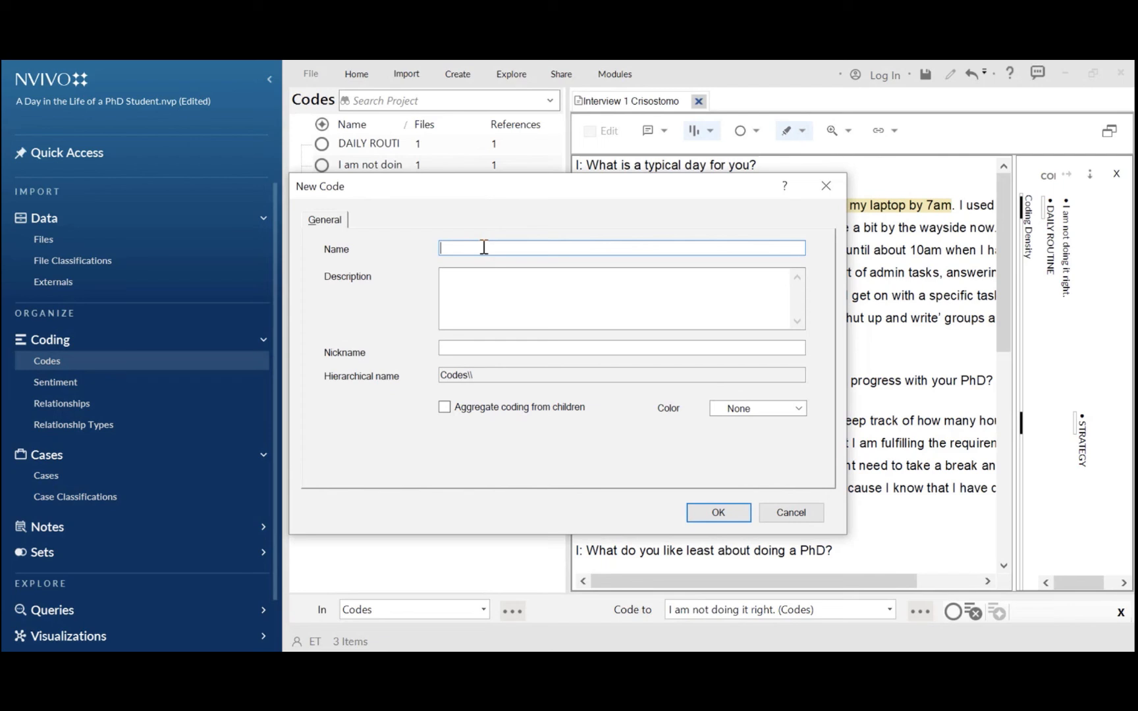
{"action": "type", "text": "TASKS"}
{"action": "left_click", "coordinate": [493, 287]}
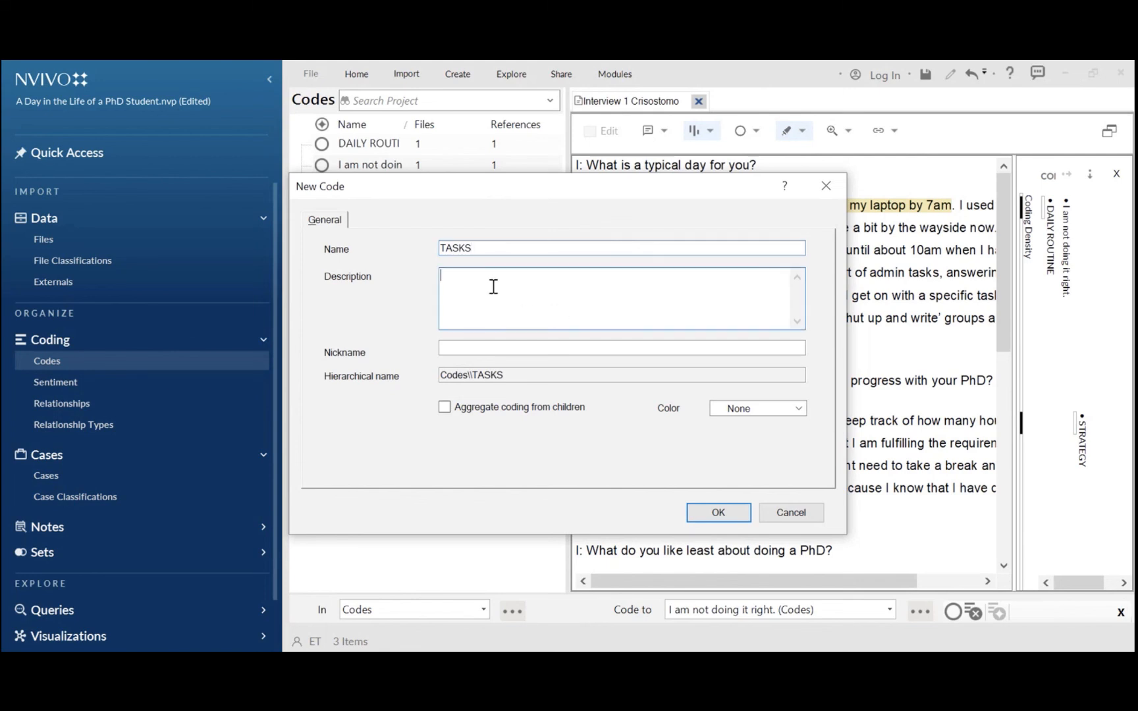
{"action": "type", "text": "Task of a person doign g"}
{"action": "key", "text": "BackSpace"}
{"action": "key", "text": "BackSpace"}
{"action": "key", "text": "BackSpace"}
{"action": "key", "text": "BackSpace"}
{"action": "type", "text": "ng a PhD"}
{"action": "left_click", "coordinate": [716, 513]}
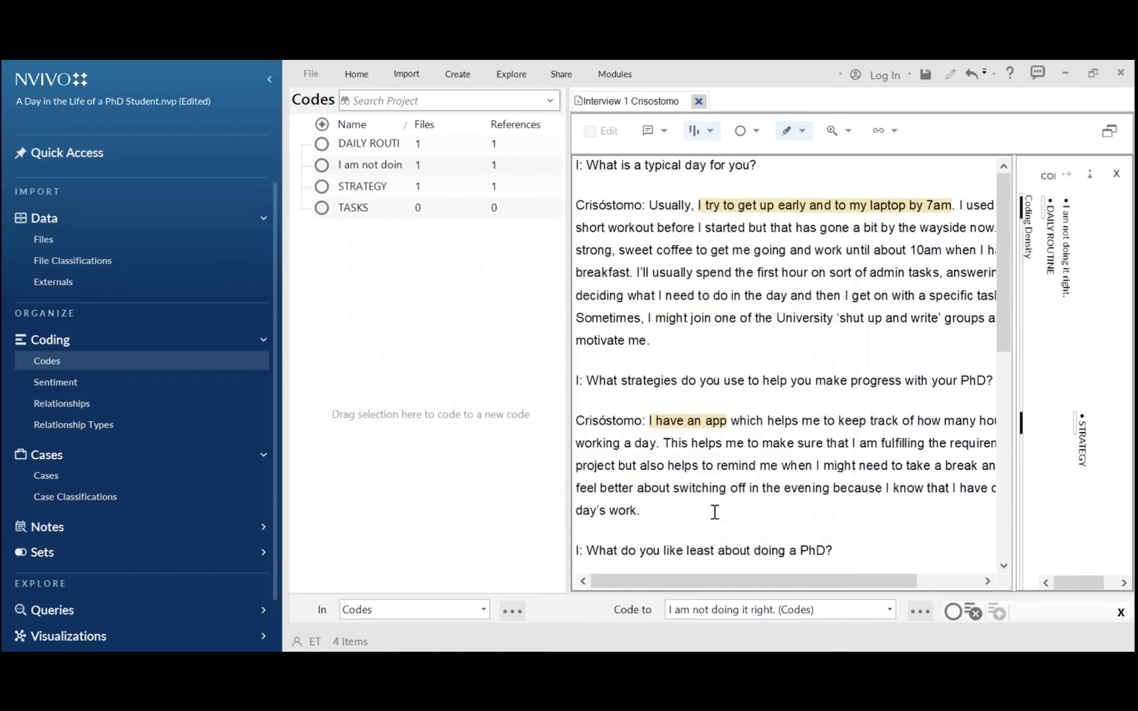
Create a new code named PhD
{"action": "right_click", "coordinate": [380, 239]}
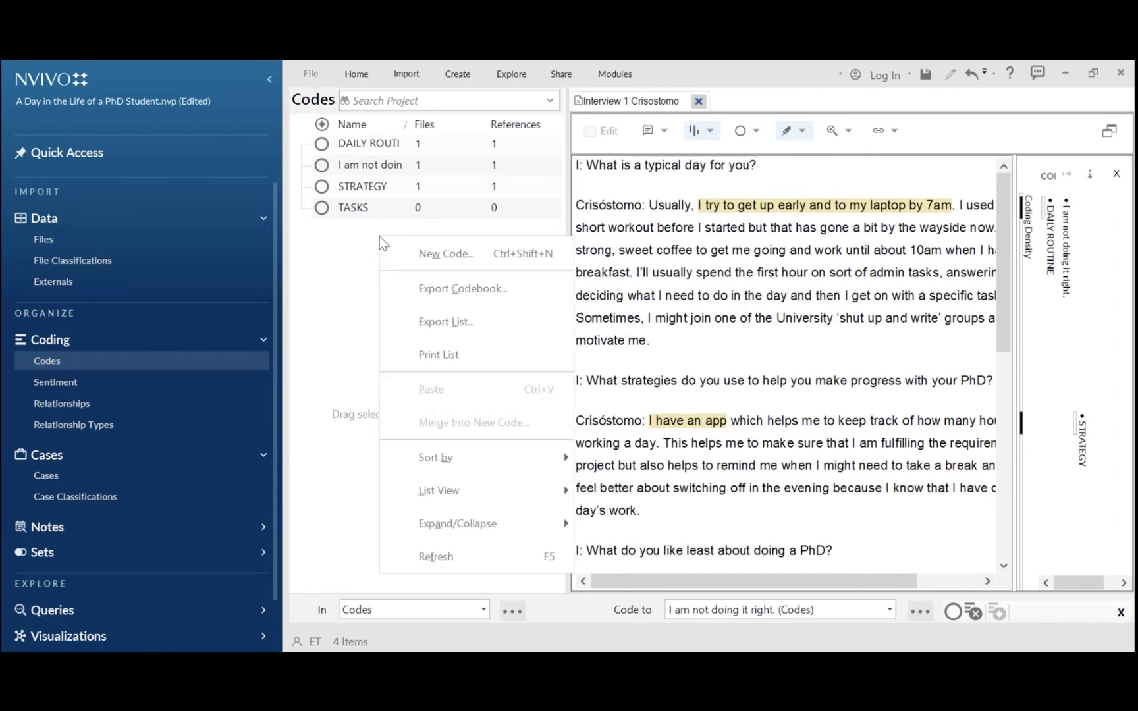
{"action": "left_click", "coordinate": [433, 254]}
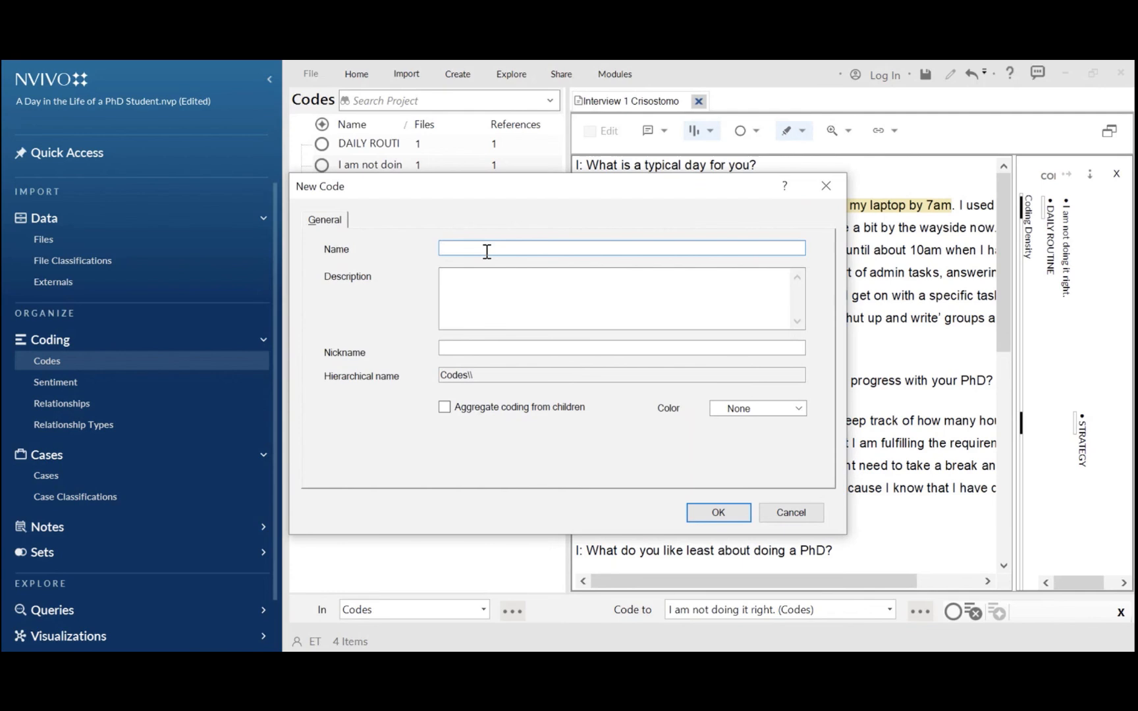
{"action": "type", "text": "PhD"}
{"action": "left_click", "coordinate": [695, 514]}
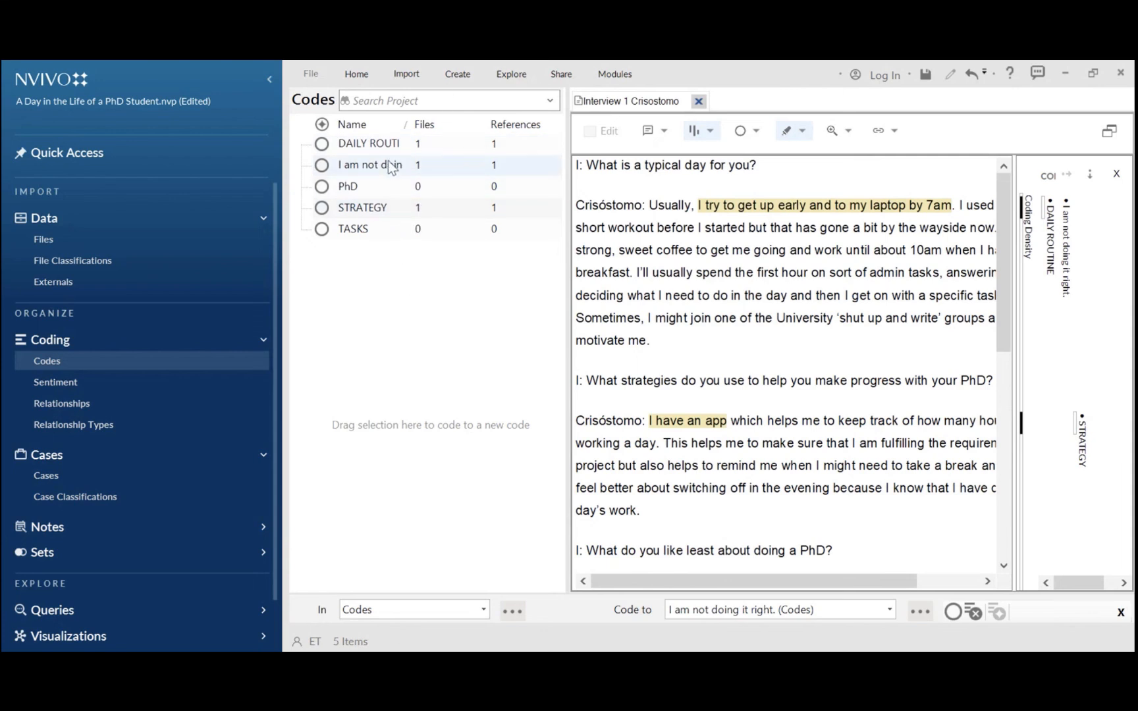
Create a new code named FEELINGS
{"action": "left_click", "coordinate": [457, 76]}
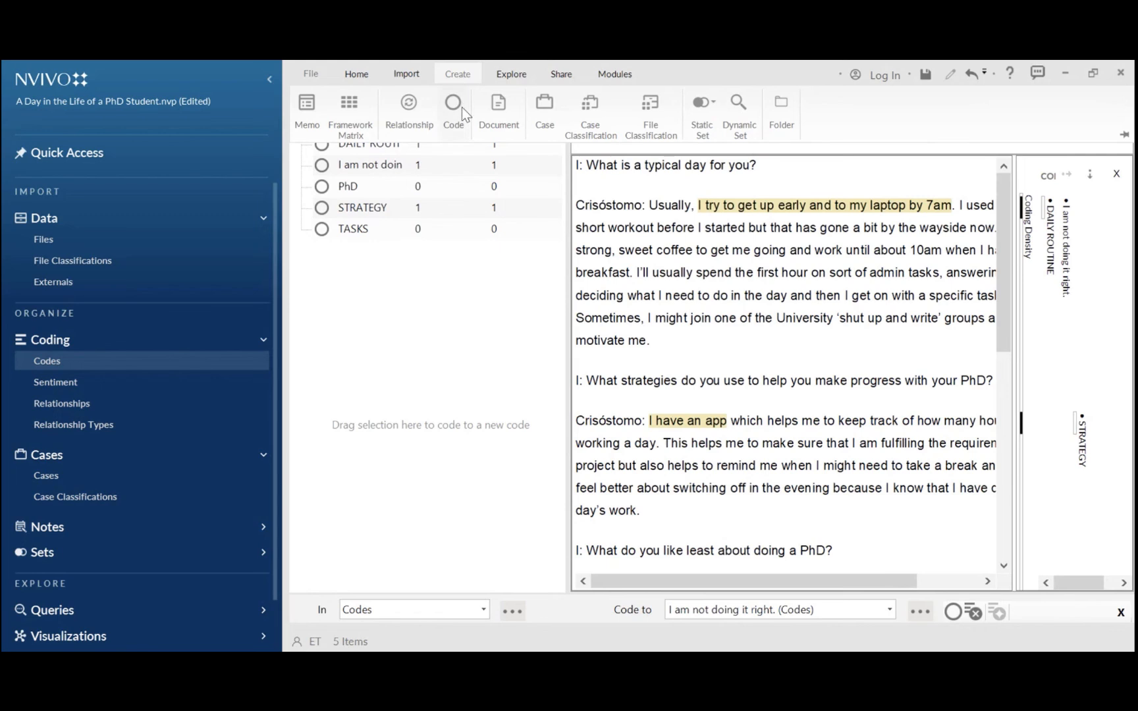
{"action": "left_click", "coordinate": [461, 107]}
{"action": "type", "text": "FEE"}
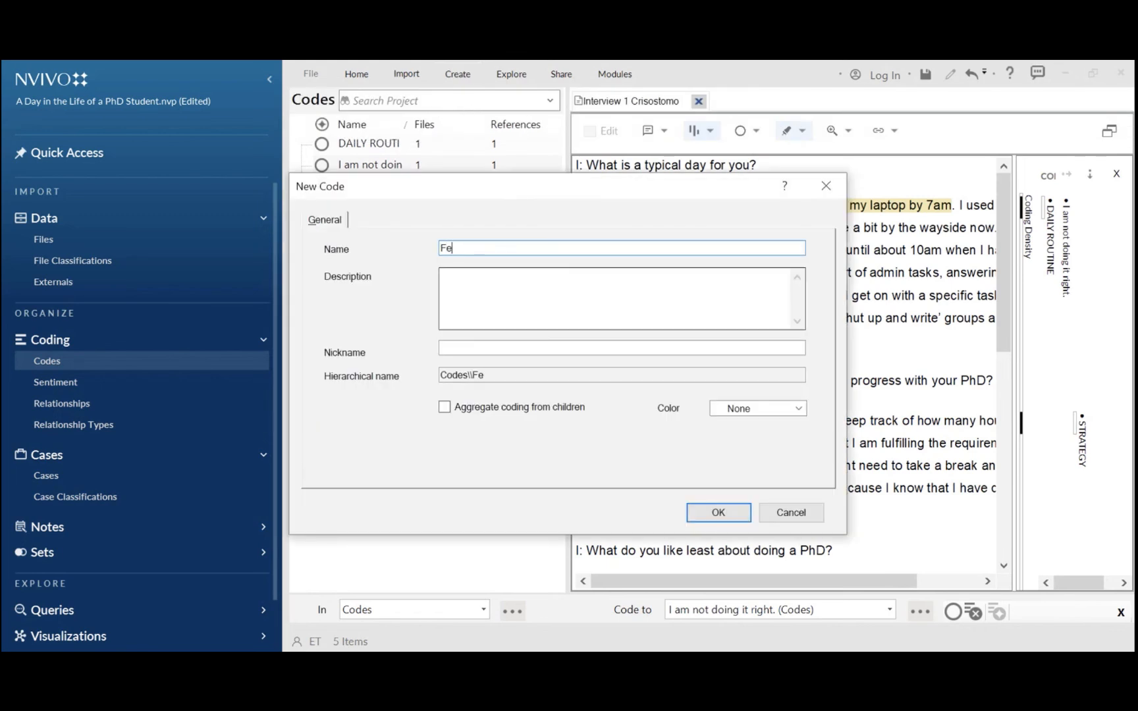
{"action": "type", "text": "LINGS"}
{"action": "key", "text": "BackSpace"}
{"action": "key", "text": "BackSpace"}
{"action": "key", "text": "BackSpace"}
{"action": "type", "text": "NGS"}
{"action": "left_click", "coordinate": [535, 316]}
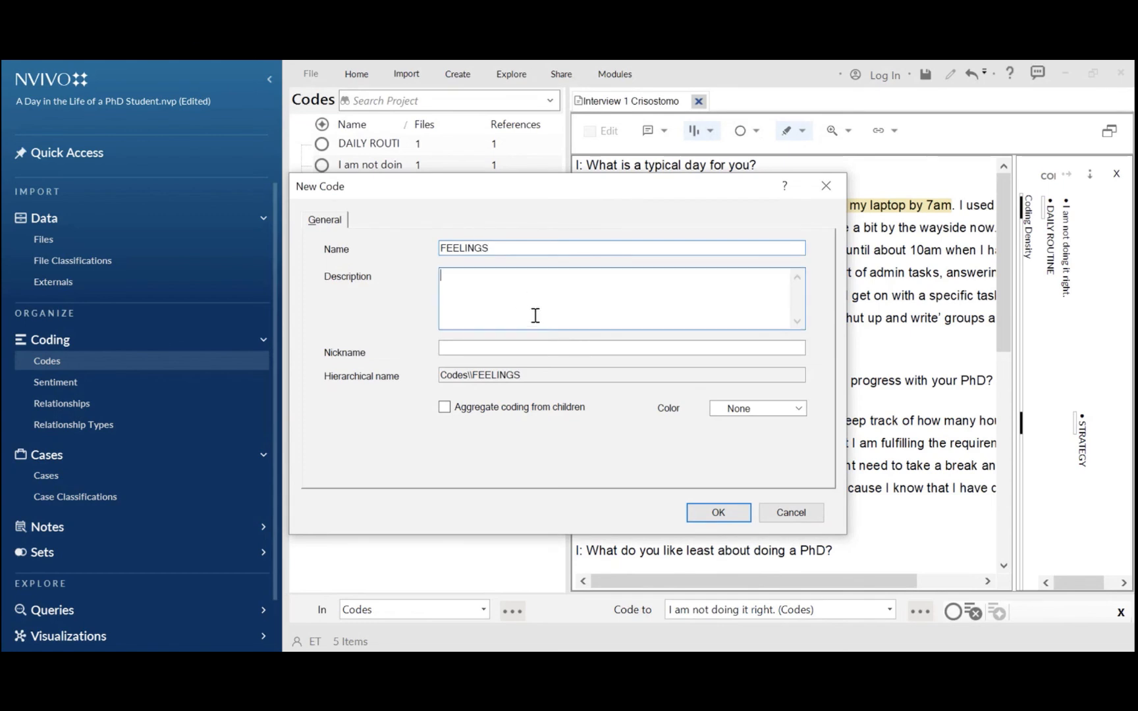
{"action": "left_click", "coordinate": [728, 516]}
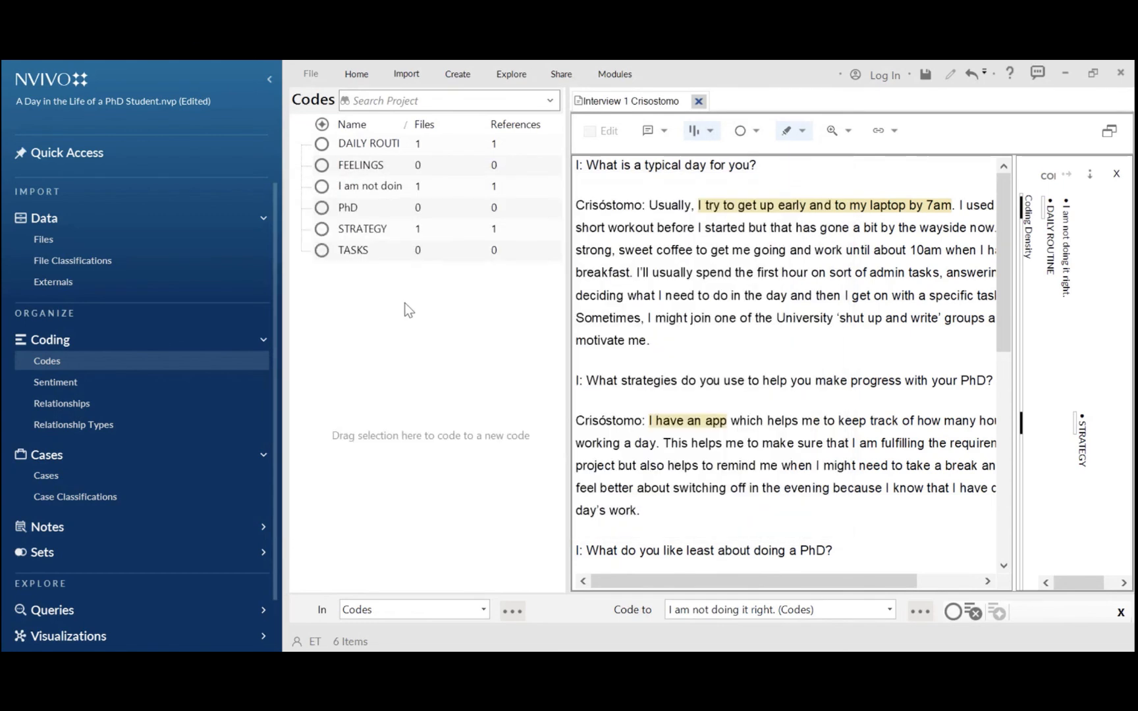
Move the 'I am not doing it right.' code under FEELINGS as a child code
{"action": "right_click", "coordinate": [351, 189]}
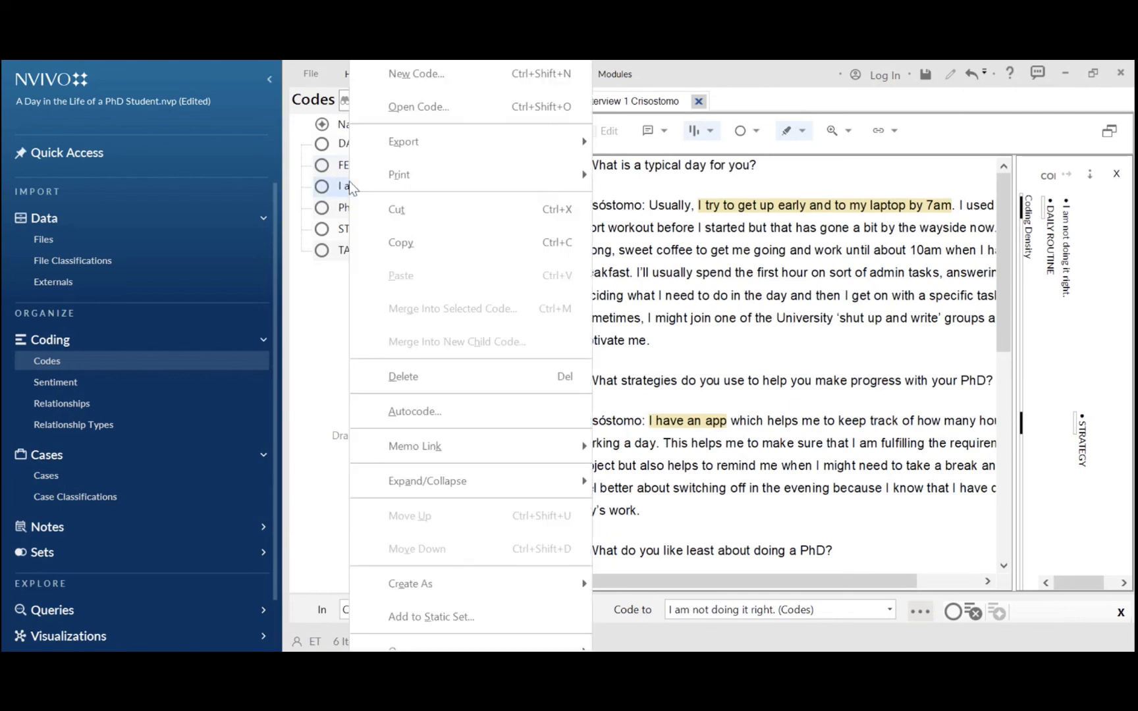
{"action": "left_click", "coordinate": [395, 210]}
{"action": "left_click", "coordinate": [356, 165]}
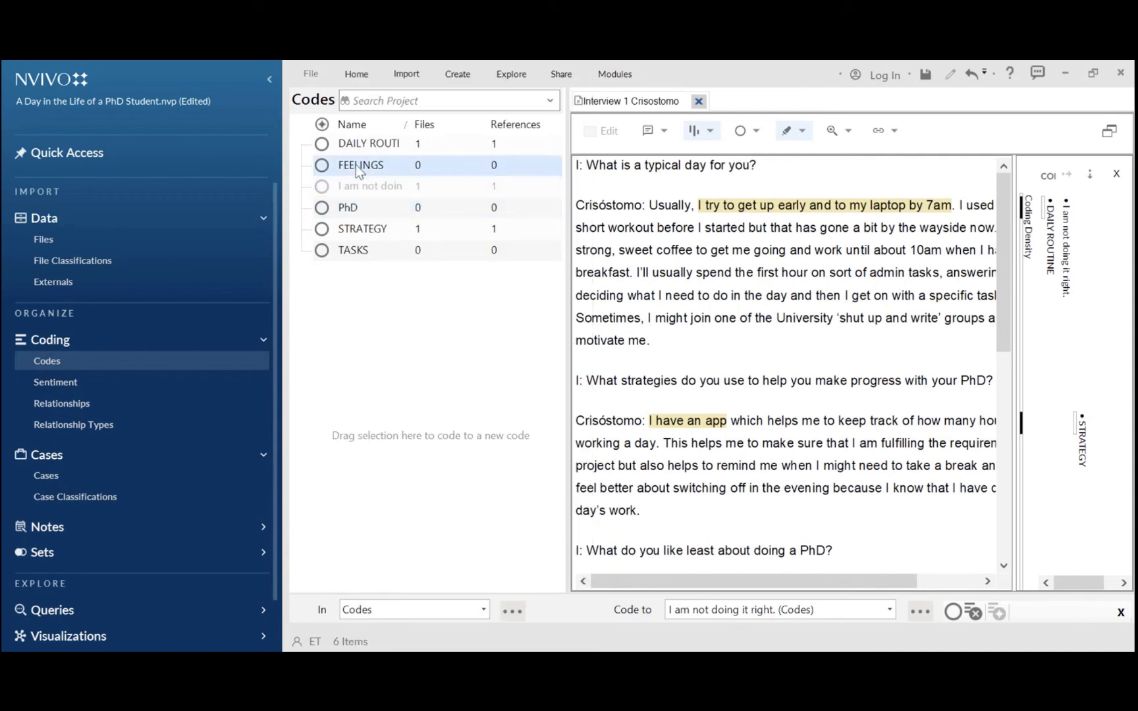
{"action": "right_click", "coordinate": [355, 164]}
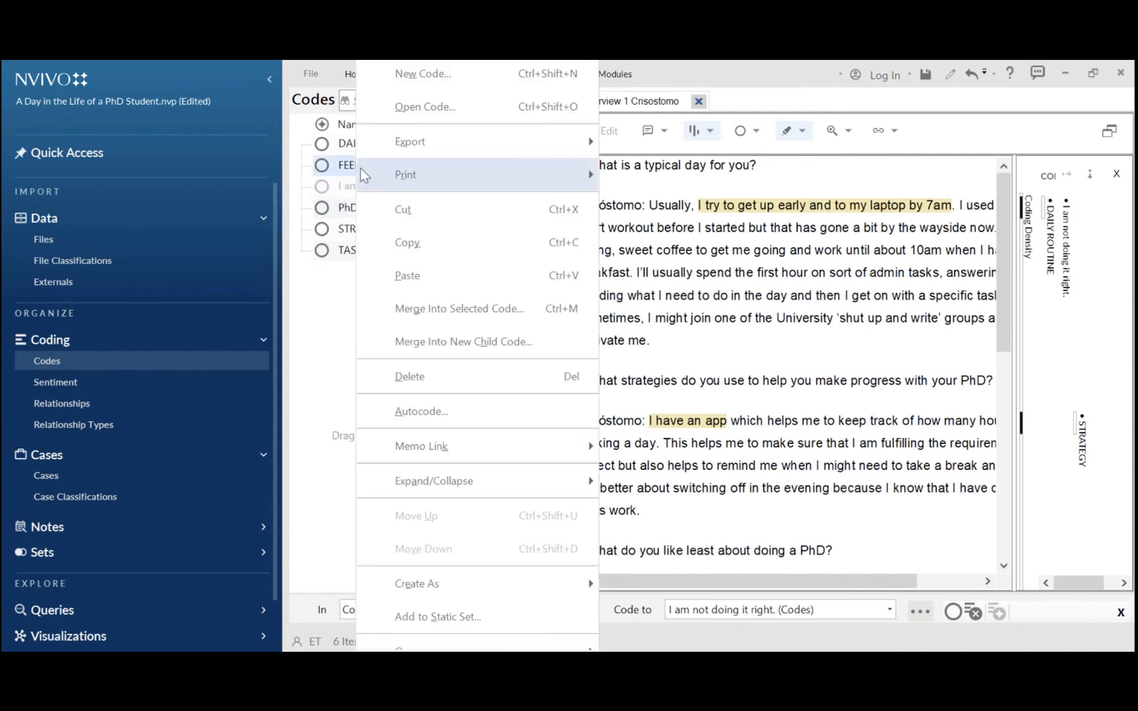
{"action": "left_click", "coordinate": [427, 274]}
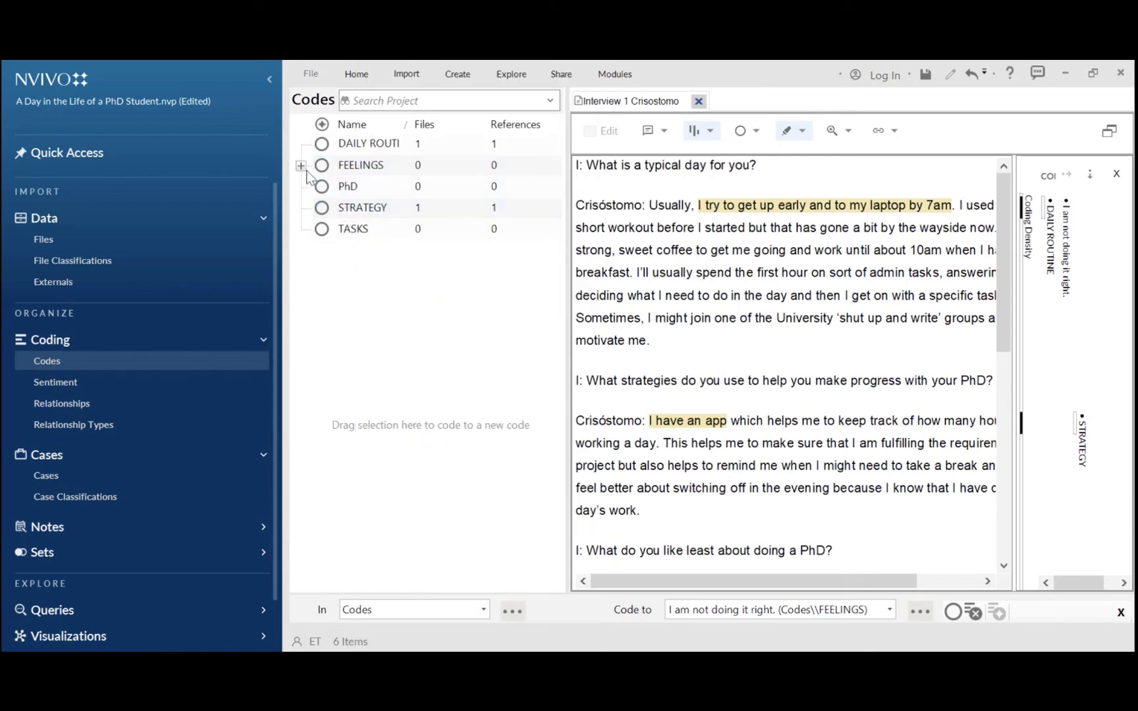
{"action": "left_click", "coordinate": [301, 166]}
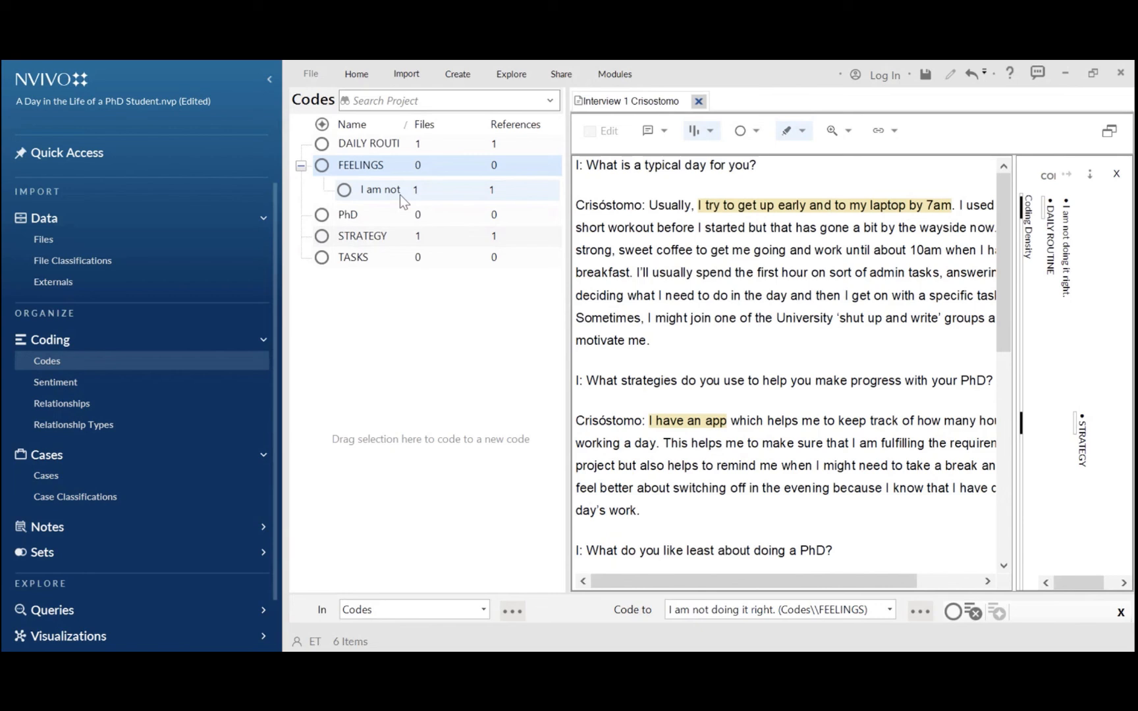
{"action": "left_click", "coordinate": [301, 167]}
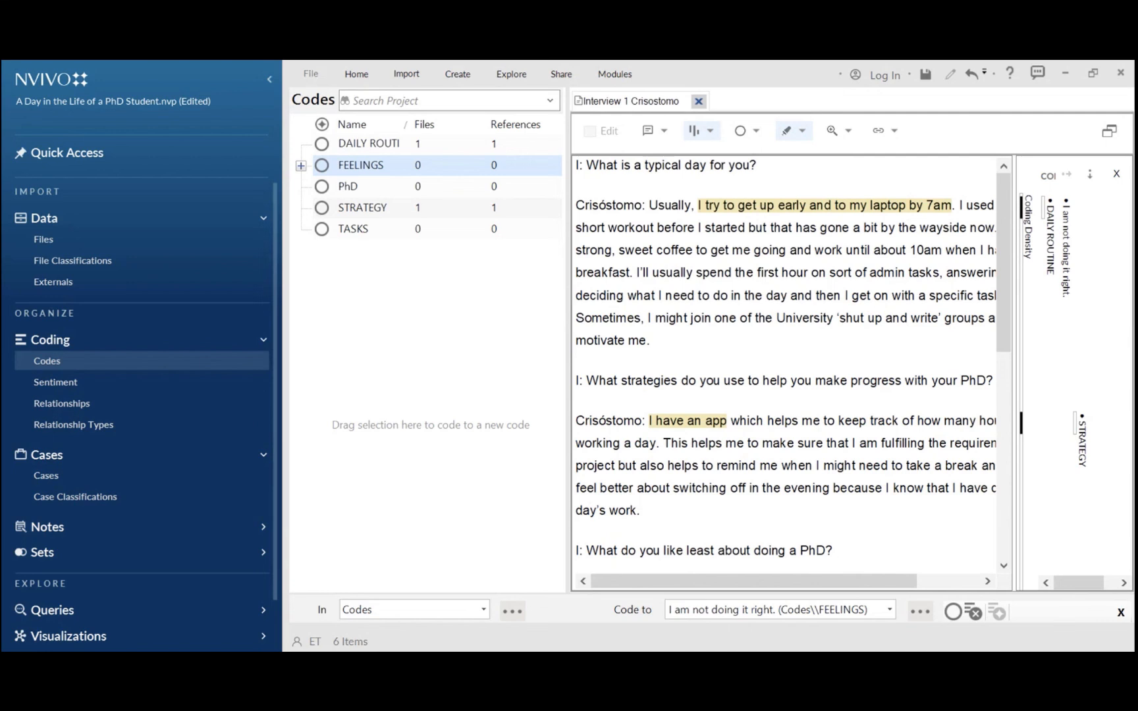
Merge the STRATEGY code into TASKS and open TASKS to view its coded reference
{"action": "right_click", "coordinate": [337, 210]}
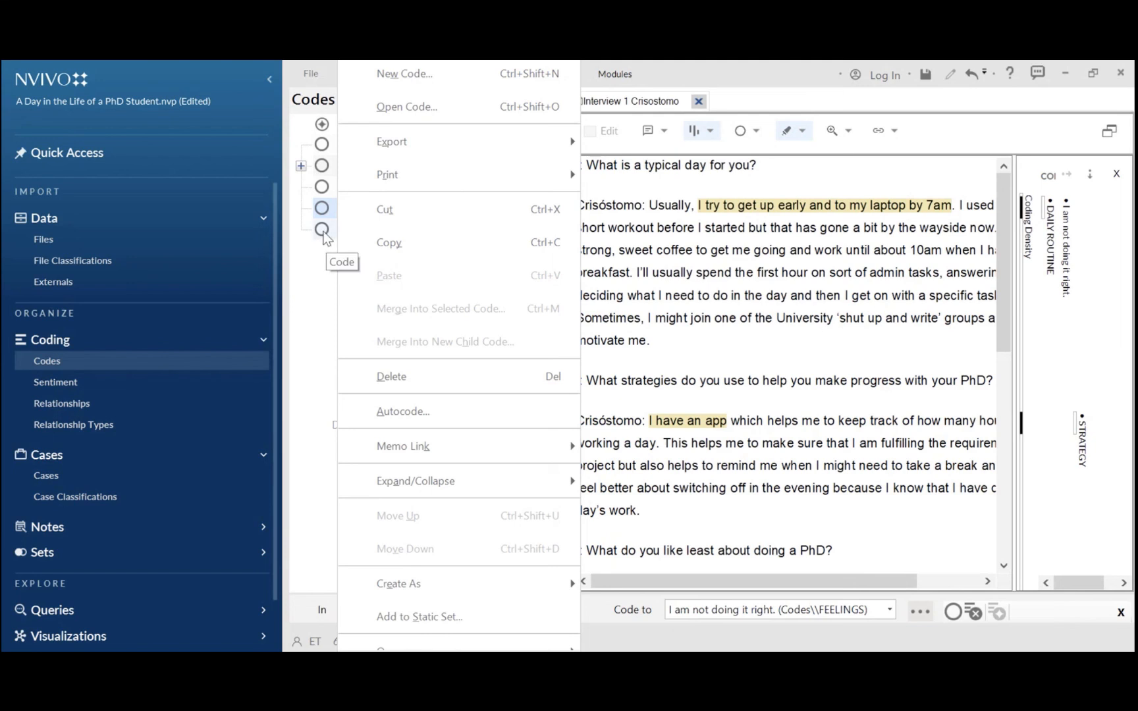
{"action": "left_click", "coordinate": [392, 217]}
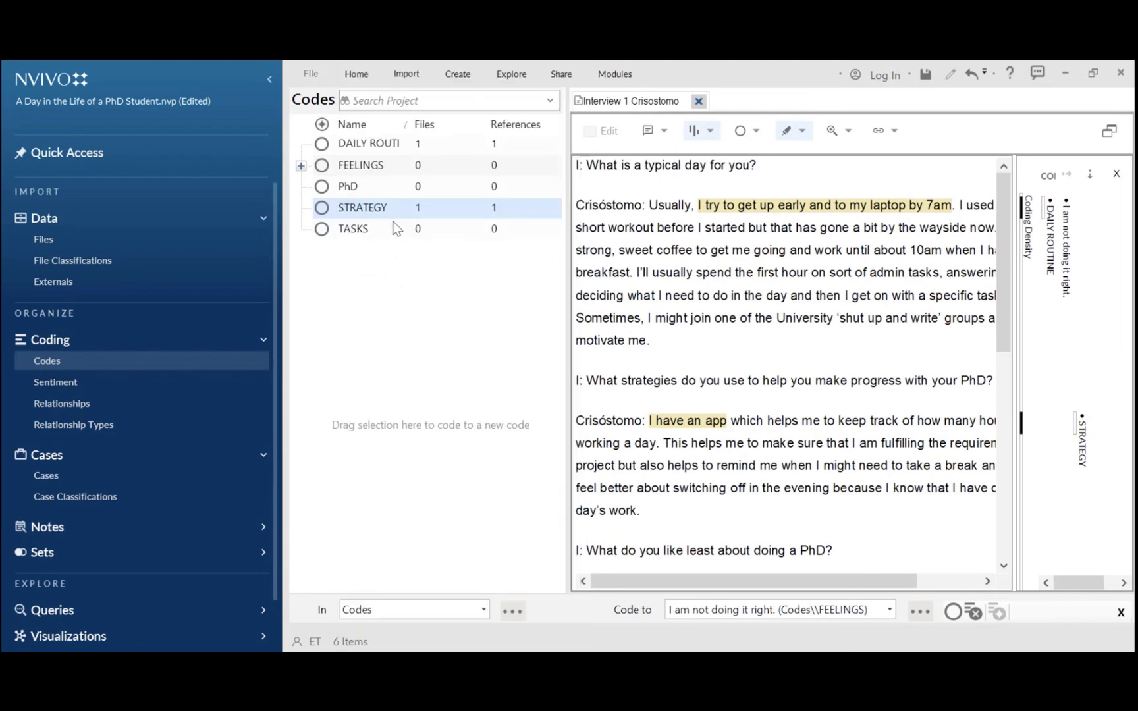
{"action": "right_click", "coordinate": [343, 234]}
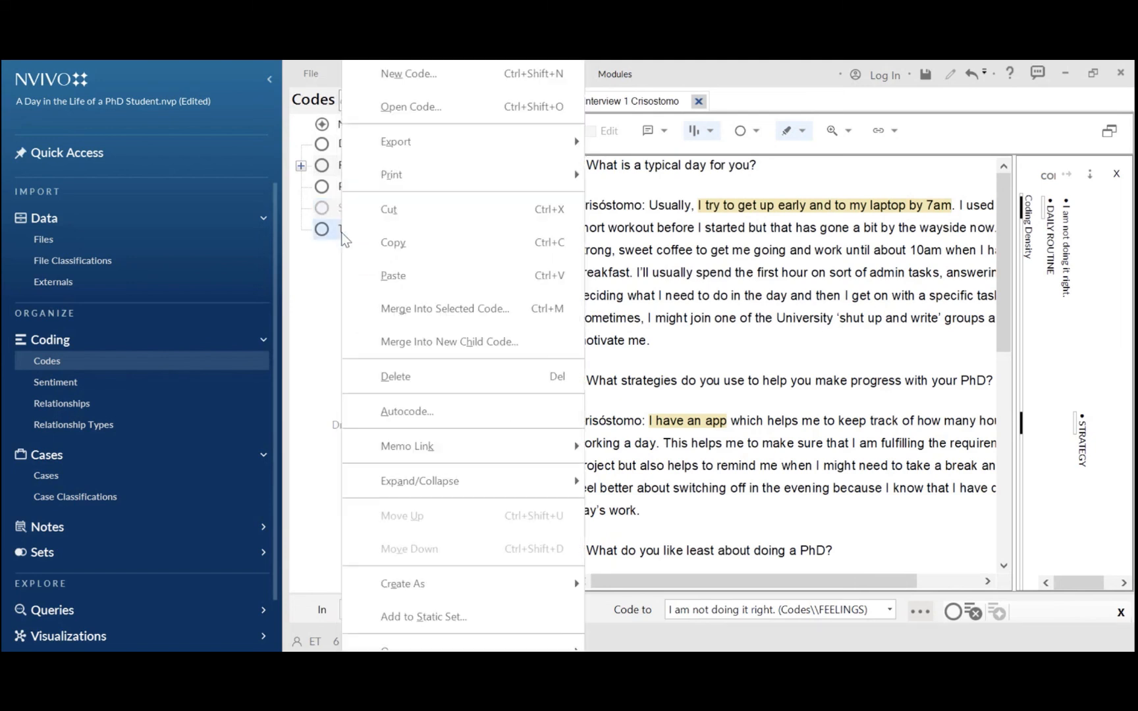
{"action": "left_click", "coordinate": [406, 310]}
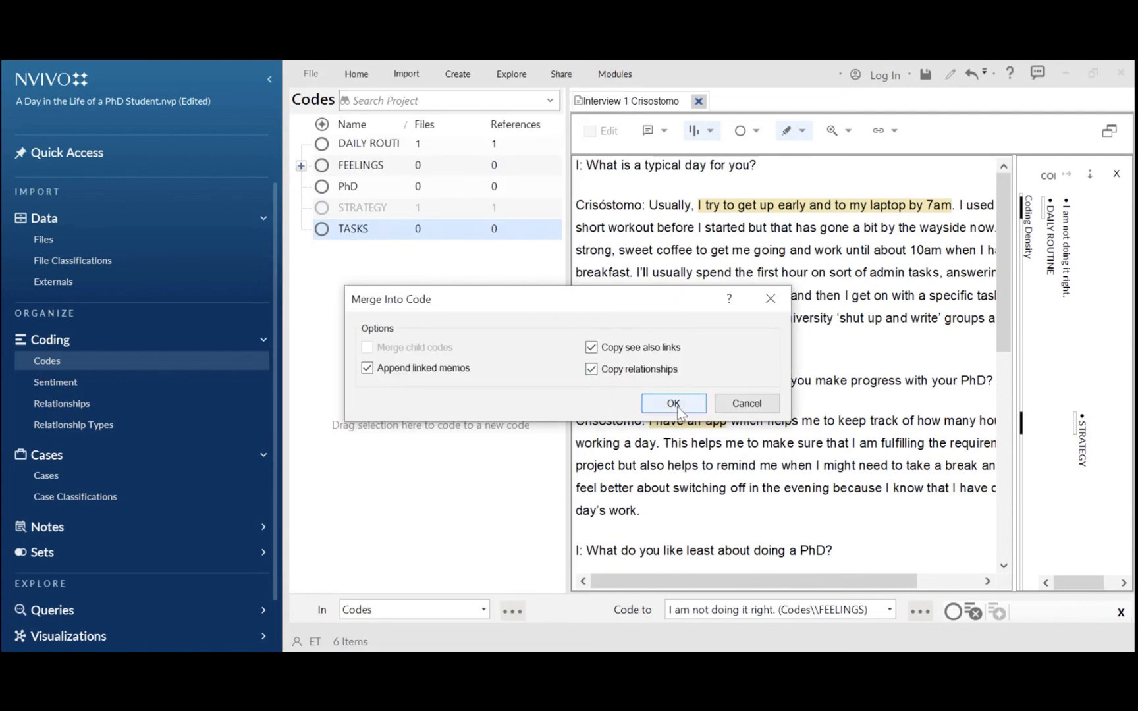
{"action": "left_click", "coordinate": [678, 411]}
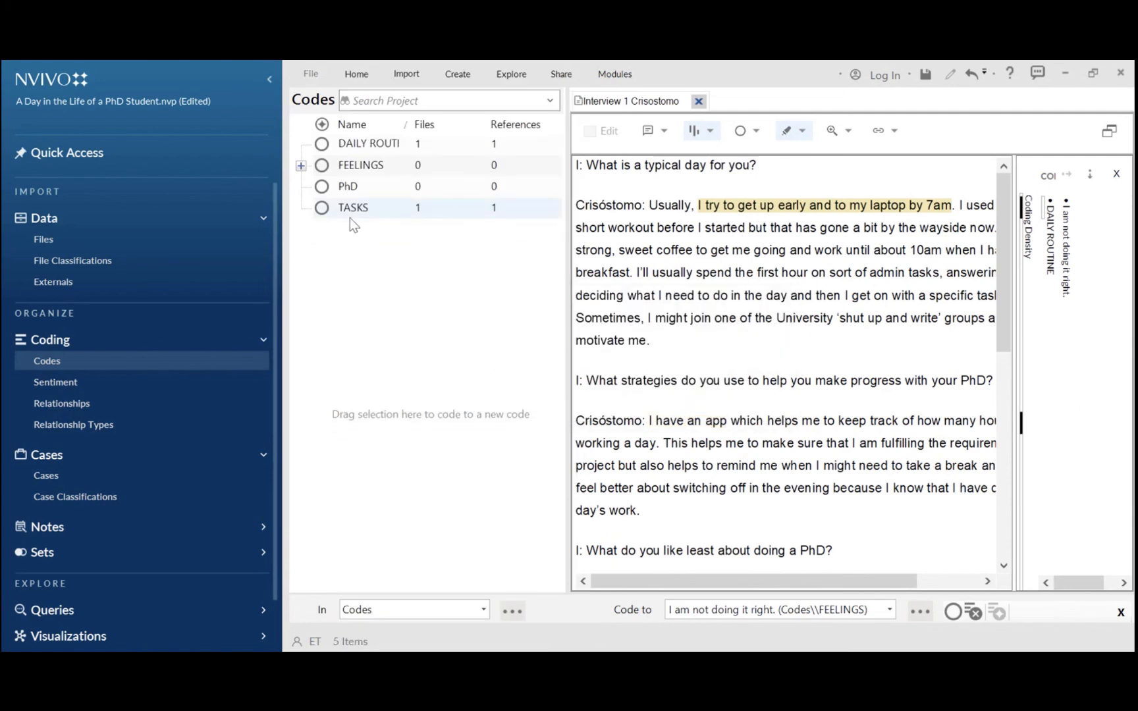
{"action": "left_click", "coordinate": [346, 212]}
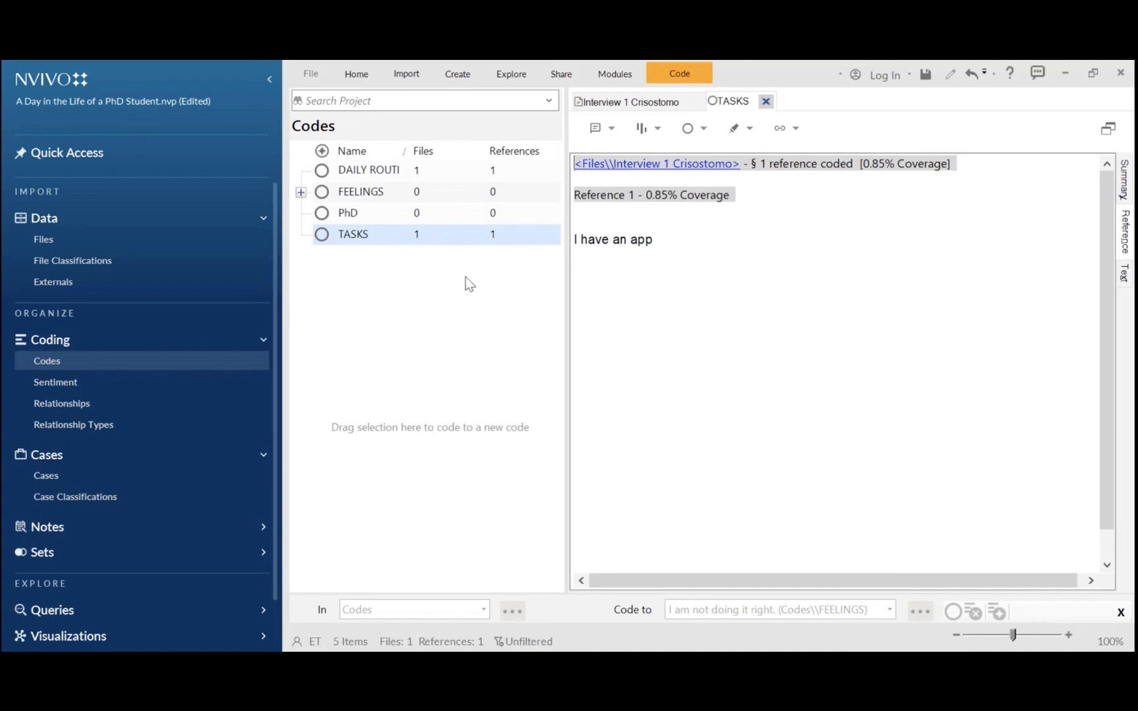
In the Interview 1 Crisostomo document, code the passage 'first hour on sort of admin tasks' to DAILY ROUTINE
{"action": "left_click", "coordinate": [623, 102]}
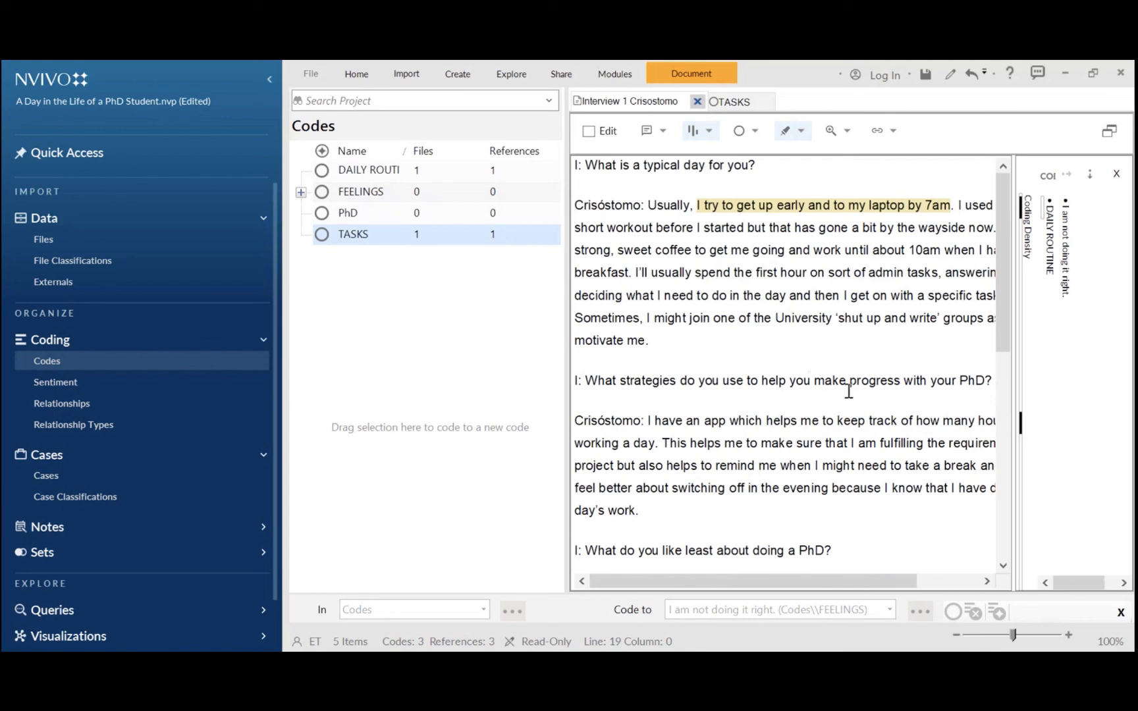
{"action": "left_click_drag", "start_coordinate": [809, 581], "coordinate": [857, 587]}
{"action": "left_click_drag", "start_coordinate": [865, 588], "coordinate": [790, 583]}
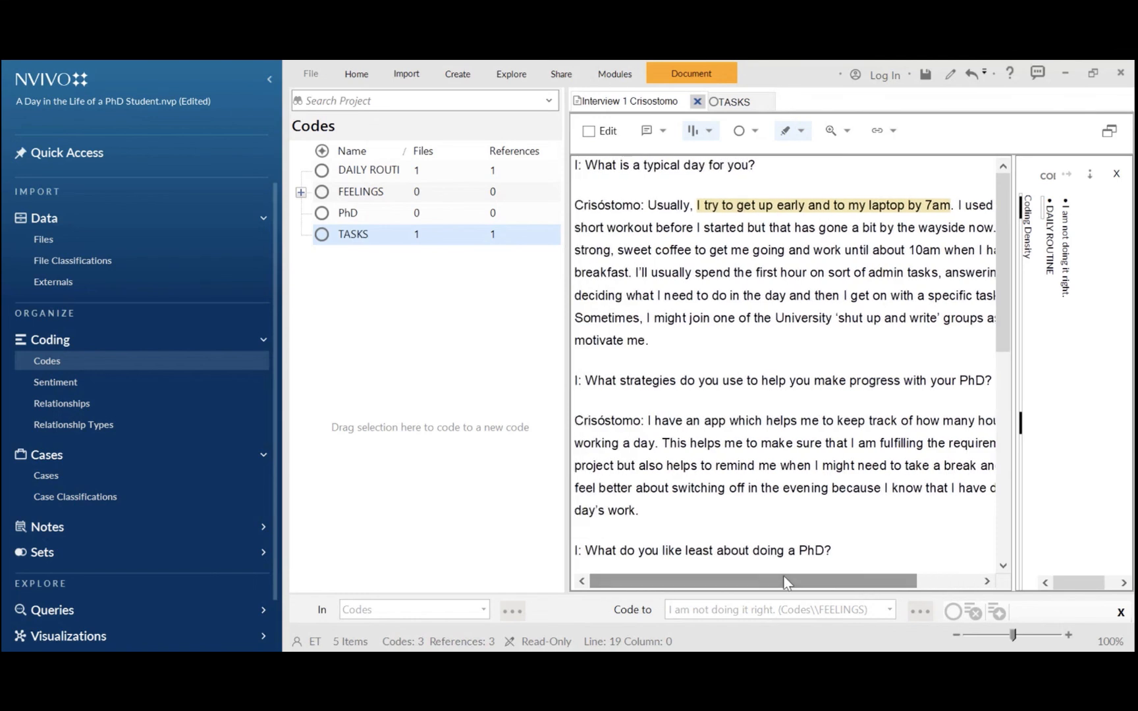
{"action": "left_click_drag", "start_coordinate": [681, 575], "coordinate": [748, 579]}
{"action": "mouse_move", "coordinate": [1001, 344]}
{"action": "left_mouse_down"}
{"action": "mouse_move", "coordinate": [1002, 370]}
{"action": "mouse_move", "coordinate": [1001, 347]}
{"action": "left_mouse_up"}
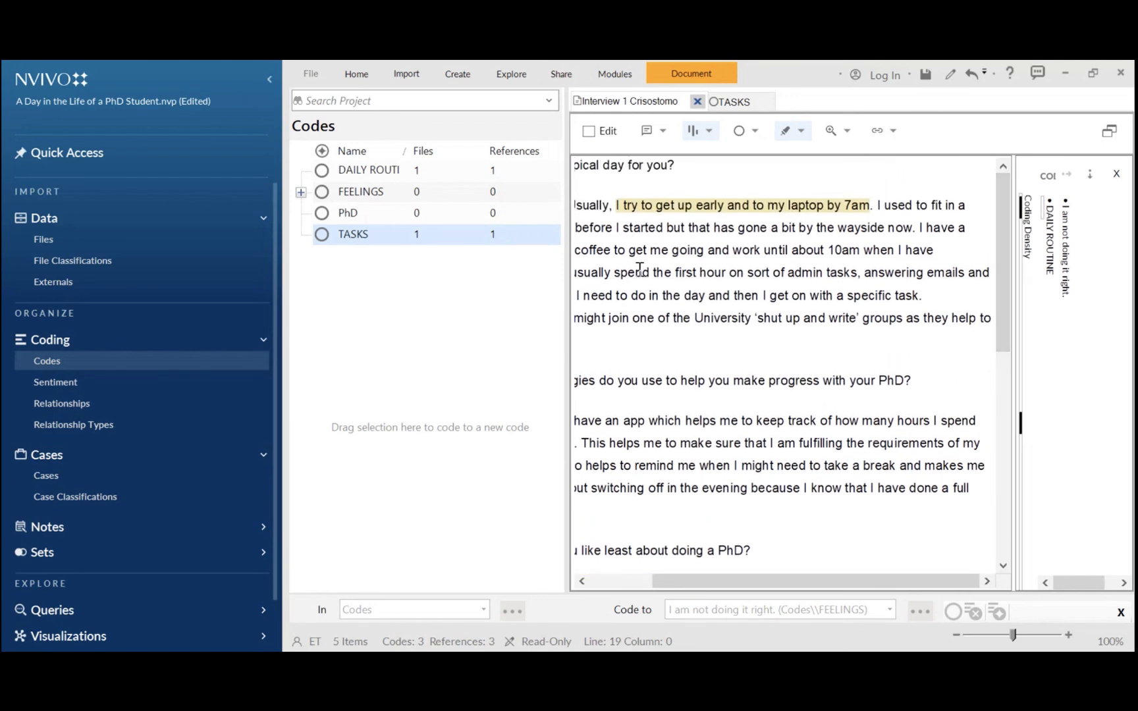
{"action": "left_click_drag", "start_coordinate": [711, 577], "coordinate": [705, 577]}
{"action": "left_click_drag", "start_coordinate": [678, 272], "coordinate": [857, 277]}
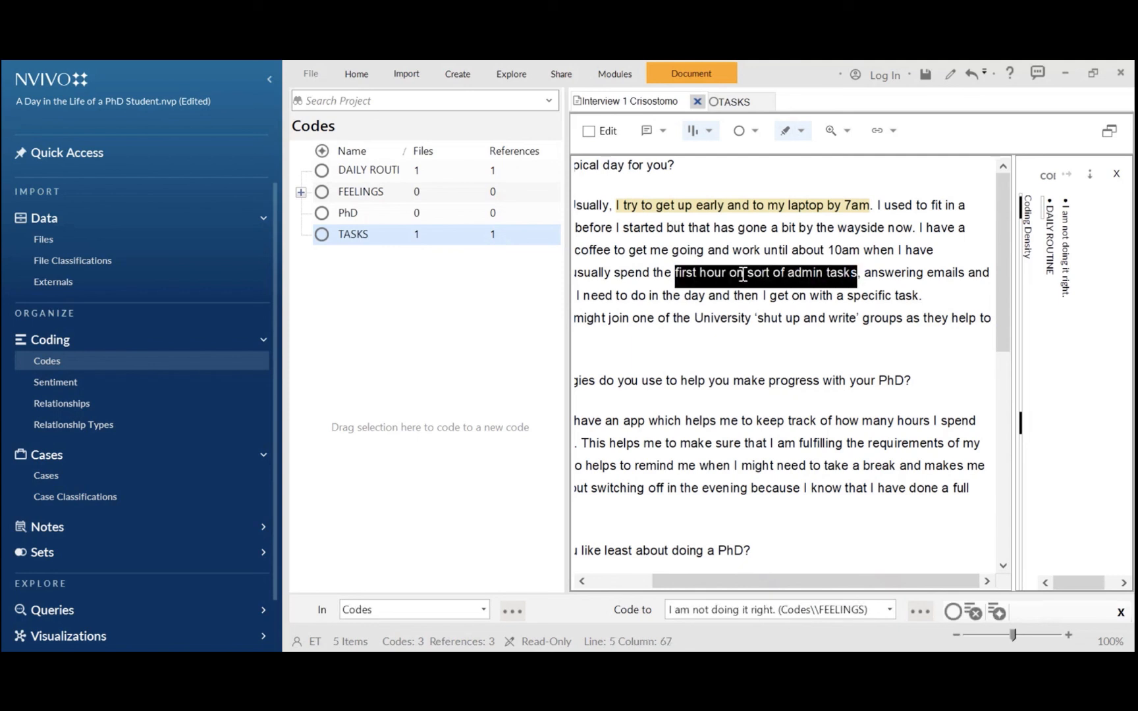
{"action": "left_click", "coordinate": [743, 132]}
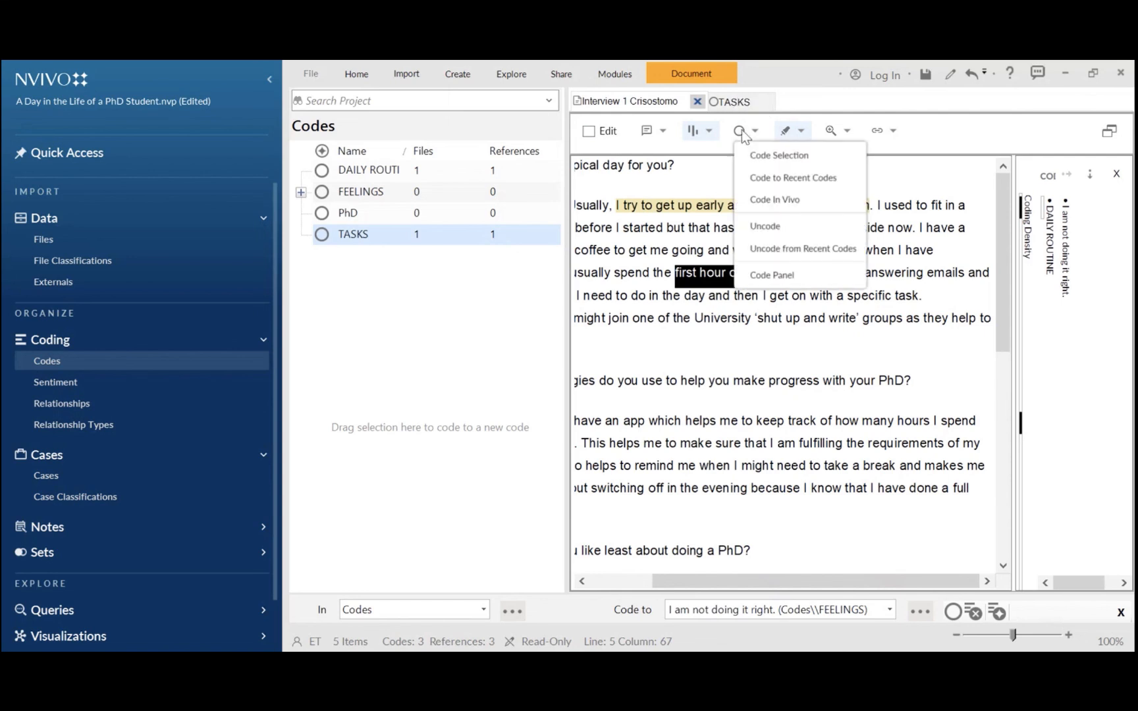
{"action": "left_click", "coordinate": [764, 159]}
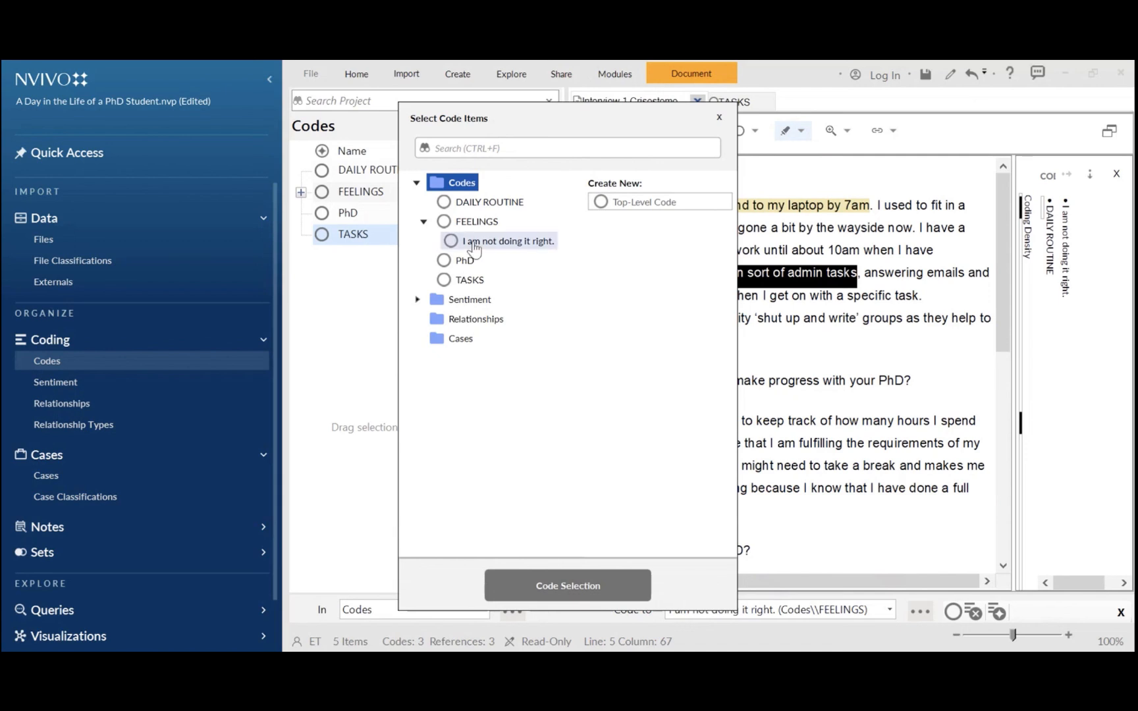
{"action": "left_click", "coordinate": [480, 203]}
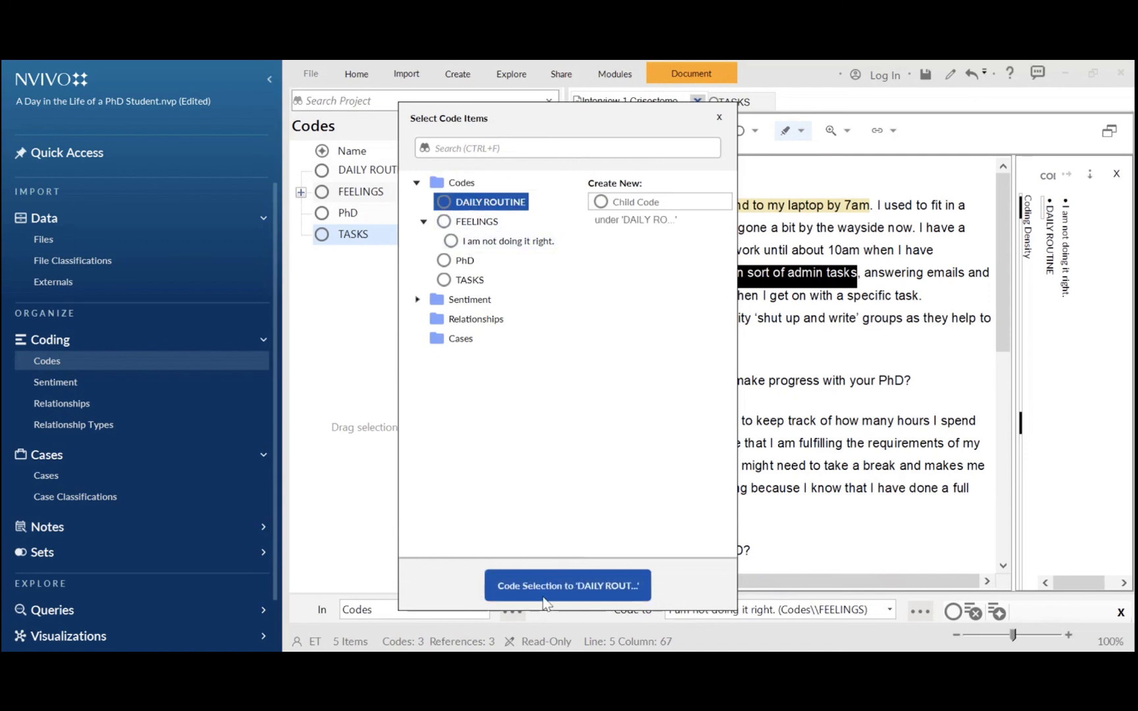
{"action": "left_click", "coordinate": [544, 596]}
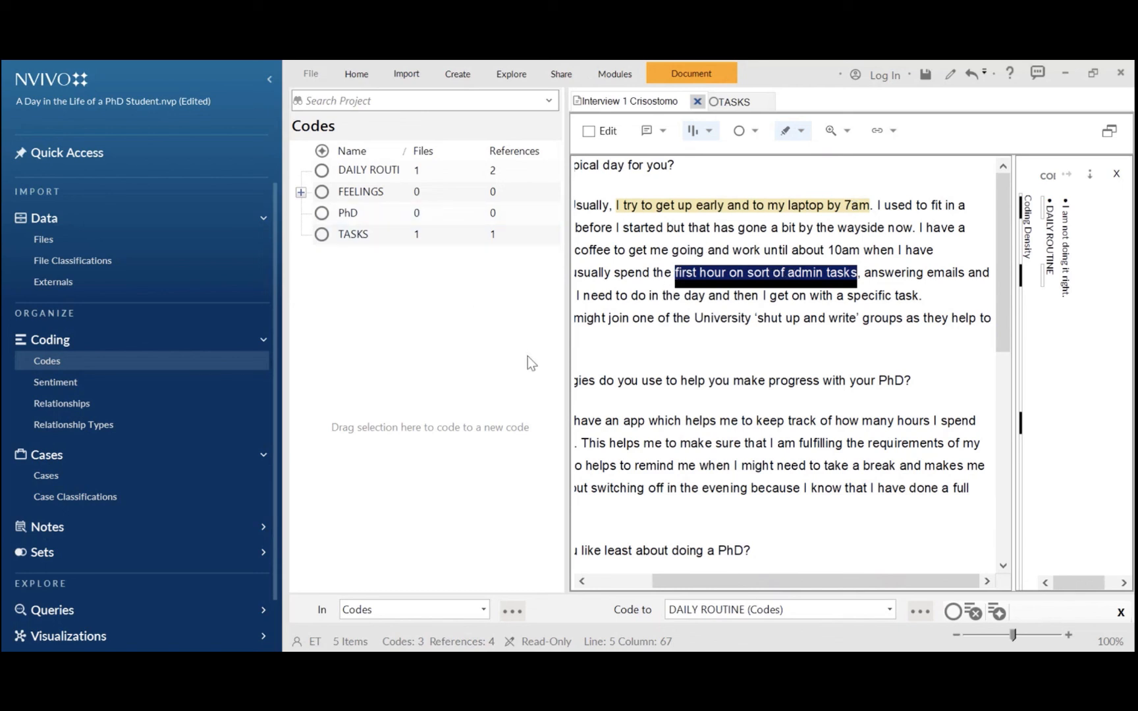
Open the TASKS code, expand FEELINGS, and spread the TASKS reference coding to its narrow context
{"action": "double_click", "coordinate": [361, 234]}
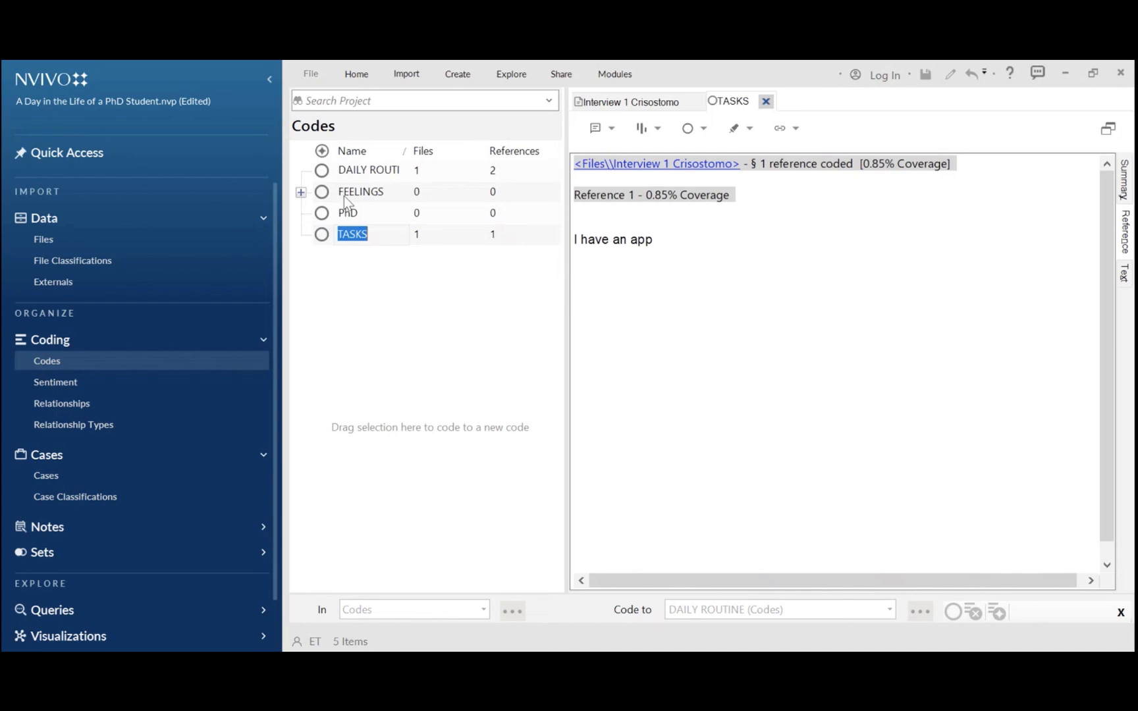
{"action": "left_click", "coordinate": [301, 192]}
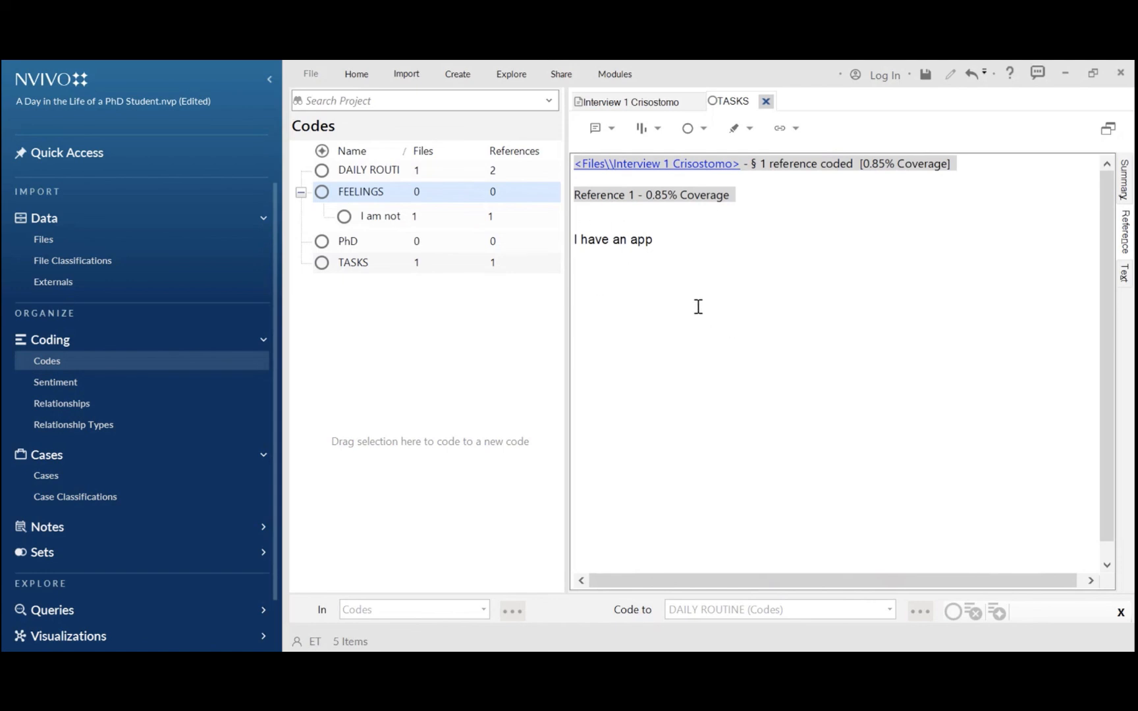
{"action": "right_click", "coordinate": [603, 238]}
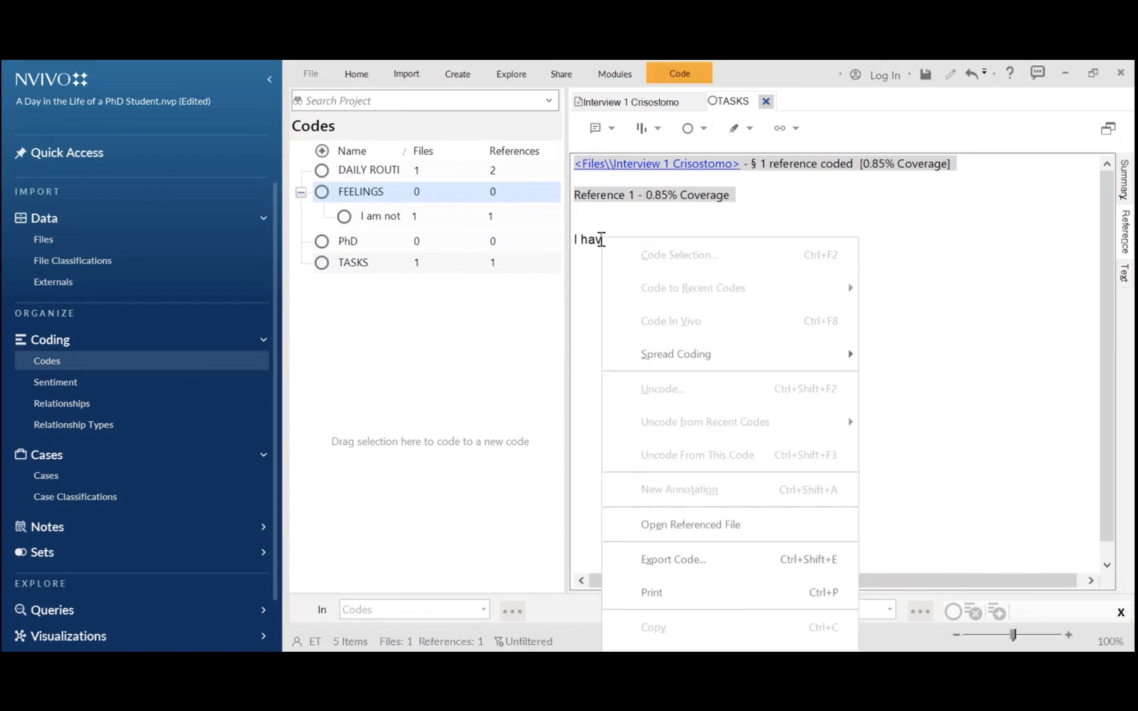
{"action": "mouse_move", "coordinate": [674, 356]}
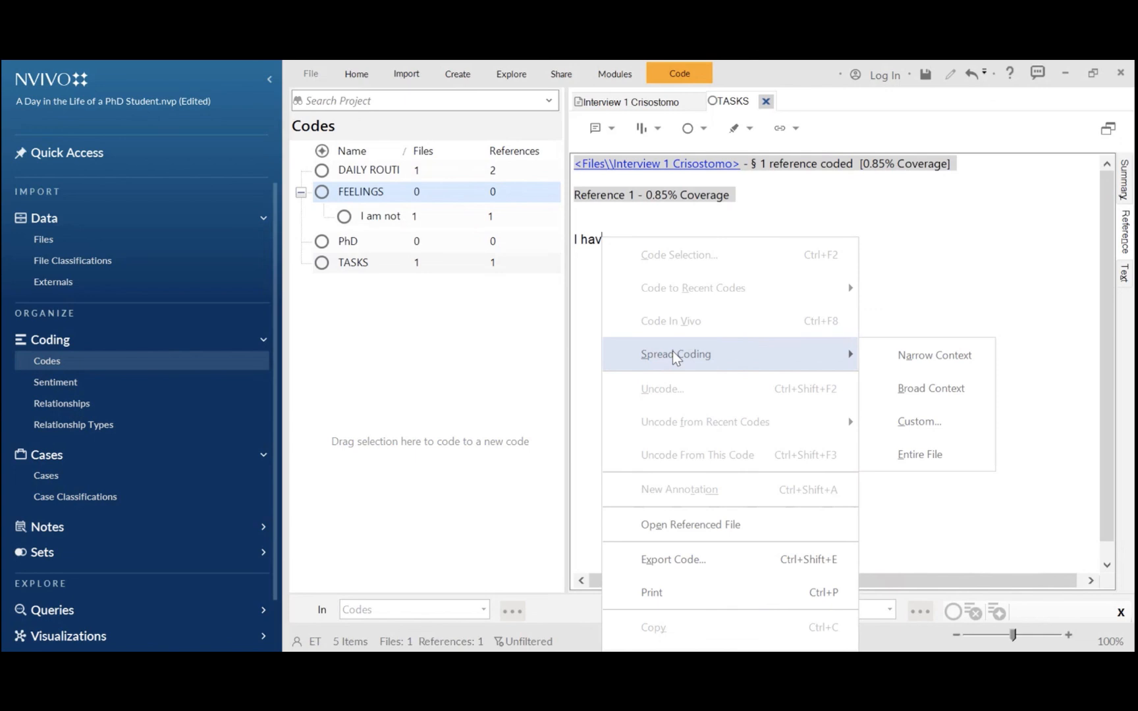
{"action": "left_click", "coordinate": [912, 362]}
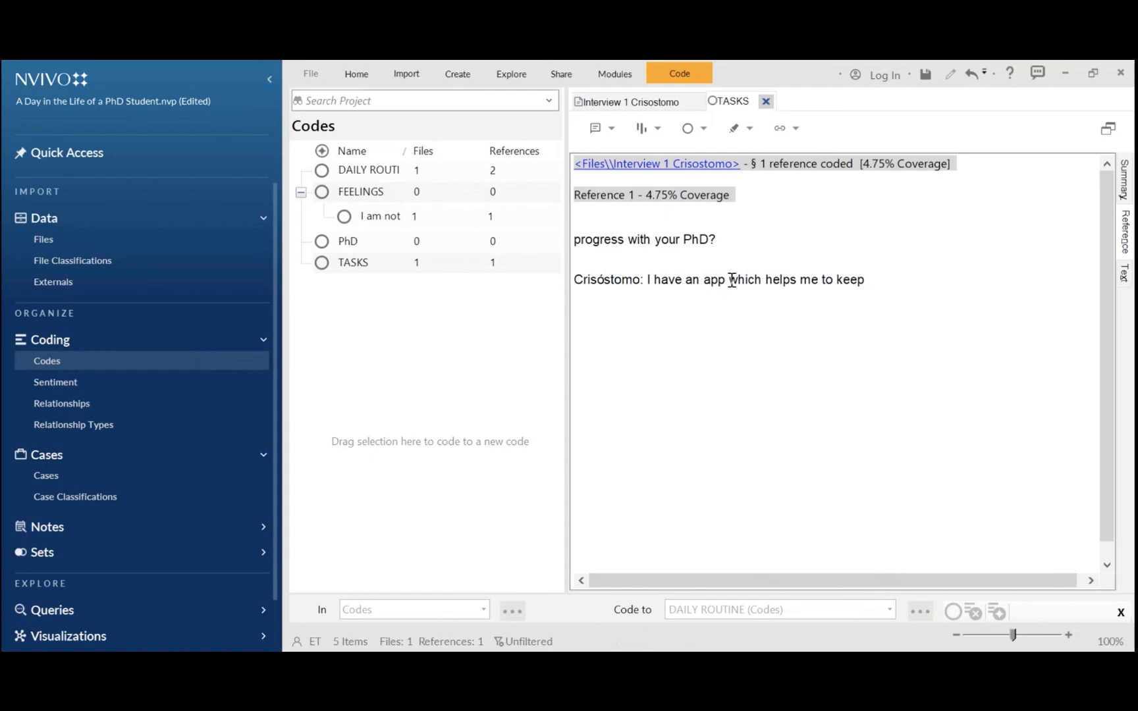
Spread the TASKS reference coding further to its broad context
{"action": "right_click", "coordinate": [684, 279]}
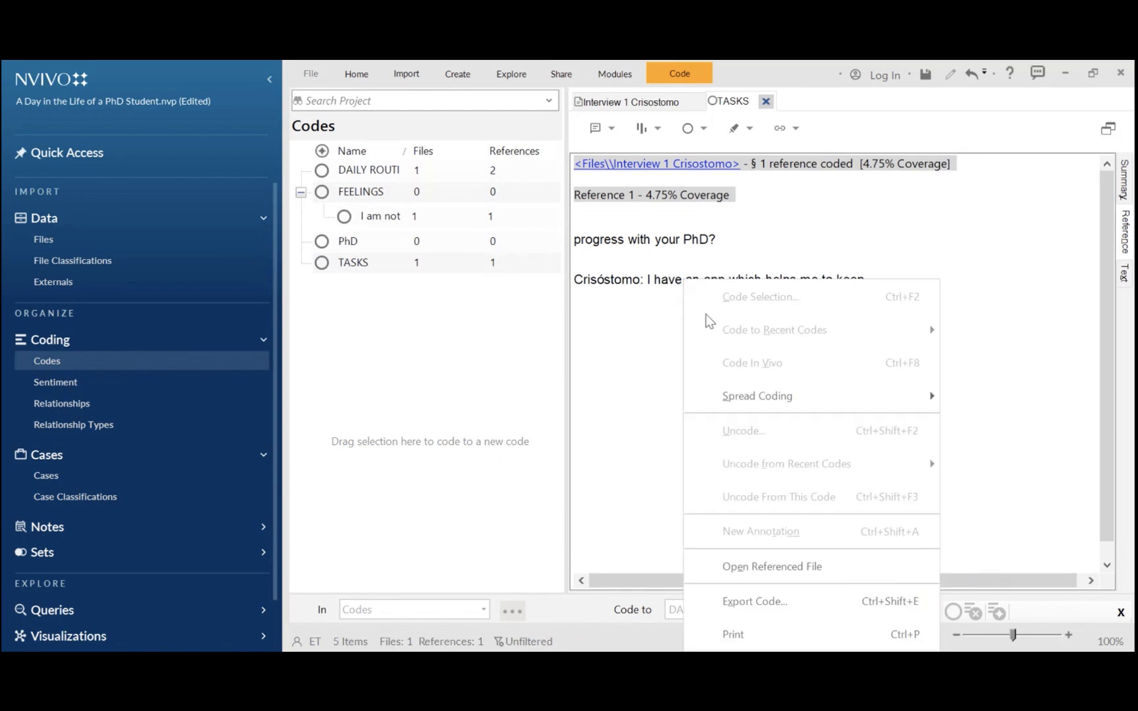
{"action": "mouse_move", "coordinate": [899, 400]}
{"action": "left_click", "coordinate": [980, 422]}
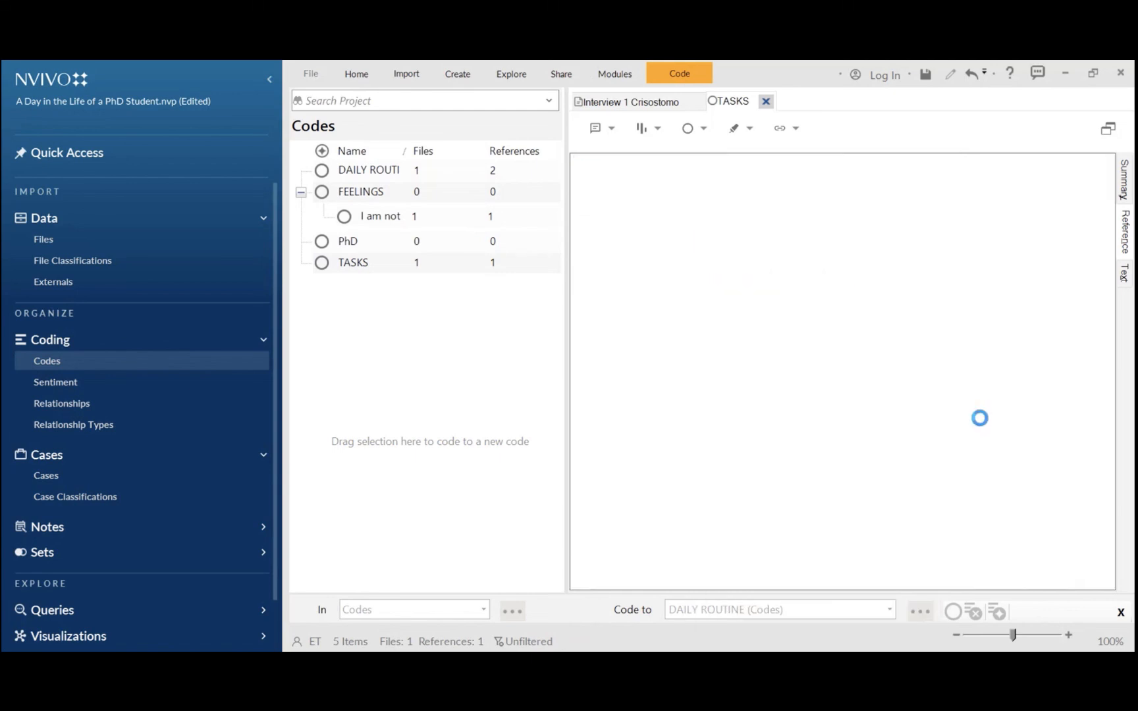